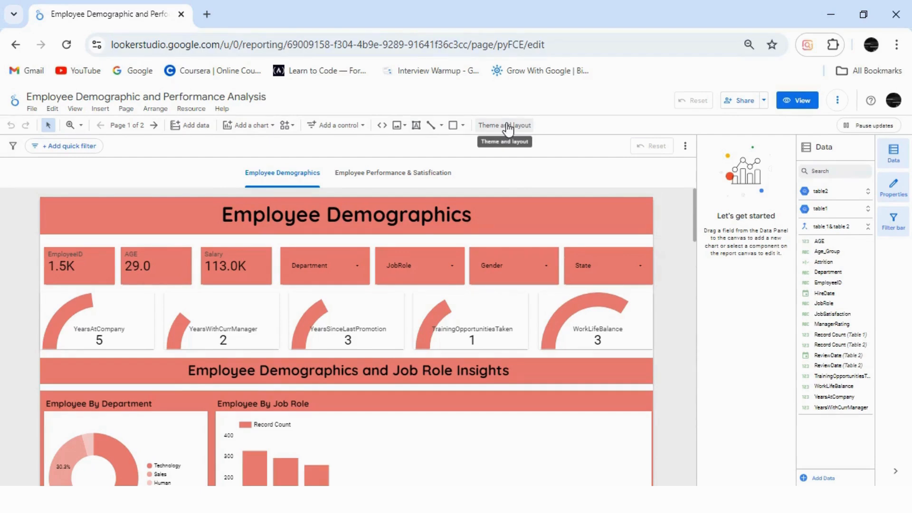
Set the report's custom canvas width to 1800 px in the layout settings.
{"action": "left_click", "coordinate": [511, 129]}
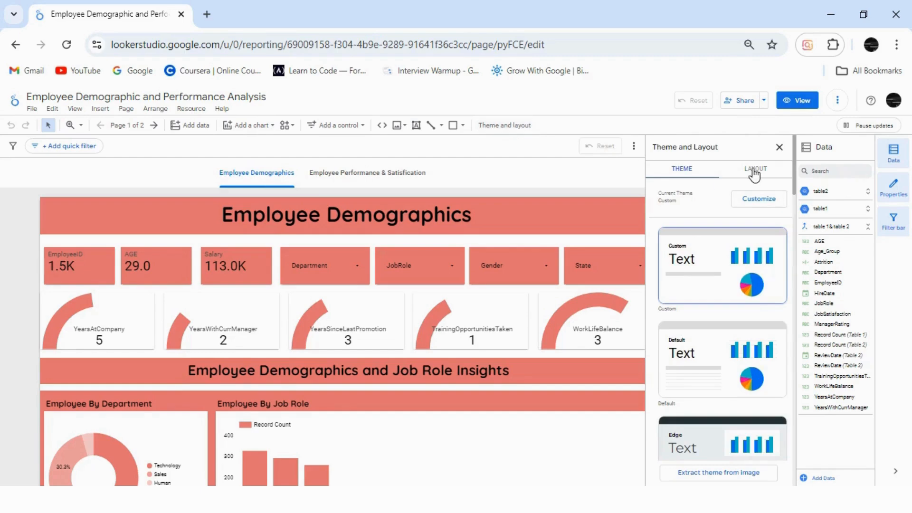
{"action": "left_click", "coordinate": [755, 172]}
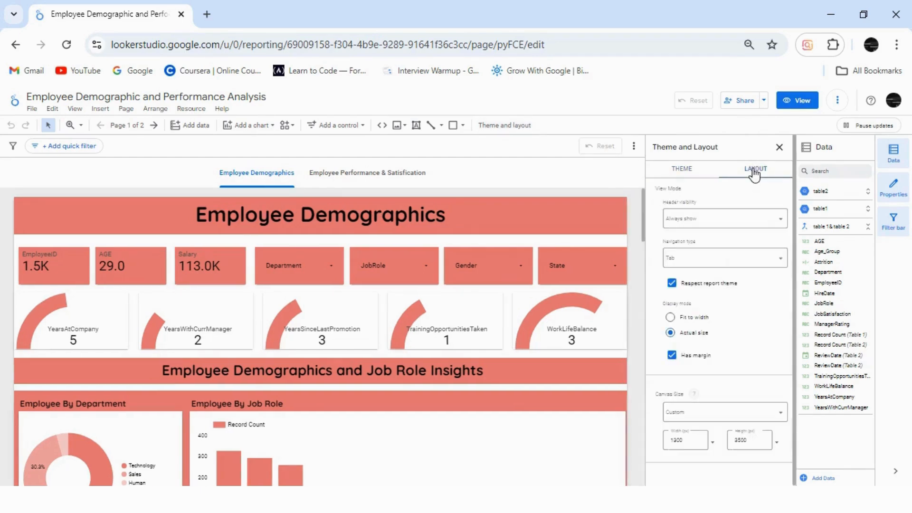
{"action": "left_click", "coordinate": [679, 440]}
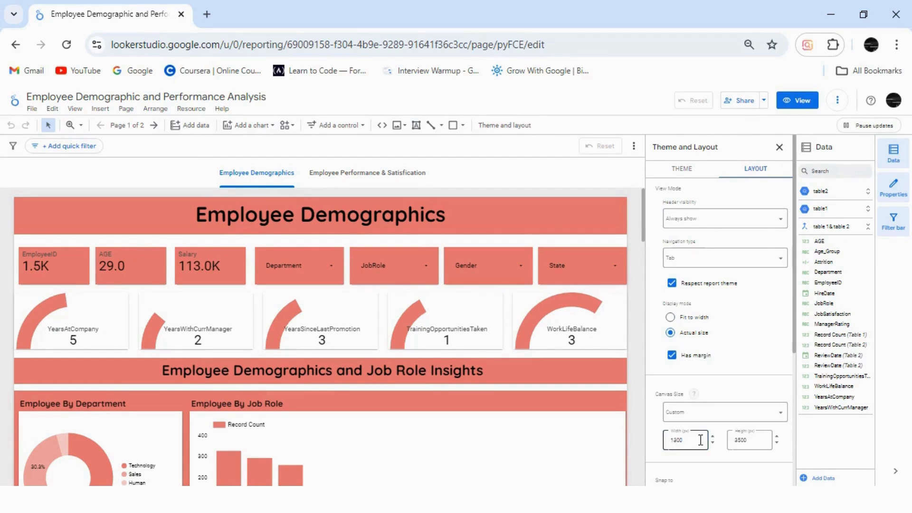
{"action": "key", "text": "BackSpace"}
{"action": "key", "text": "BackSpace"}
{"action": "key", "text": "BackSpace"}
{"action": "key", "text": "BackSpace"}
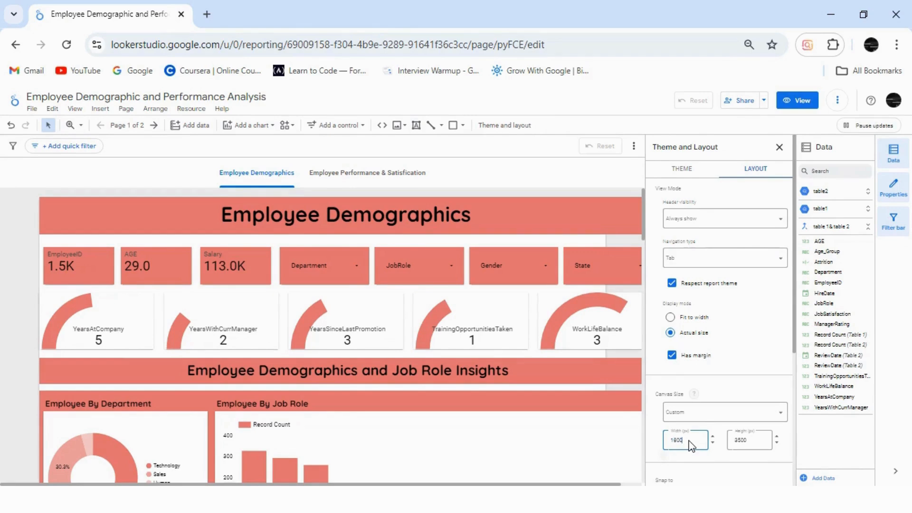
{"action": "left_click", "coordinate": [780, 148]}
{"action": "left_click", "coordinate": [780, 148]}
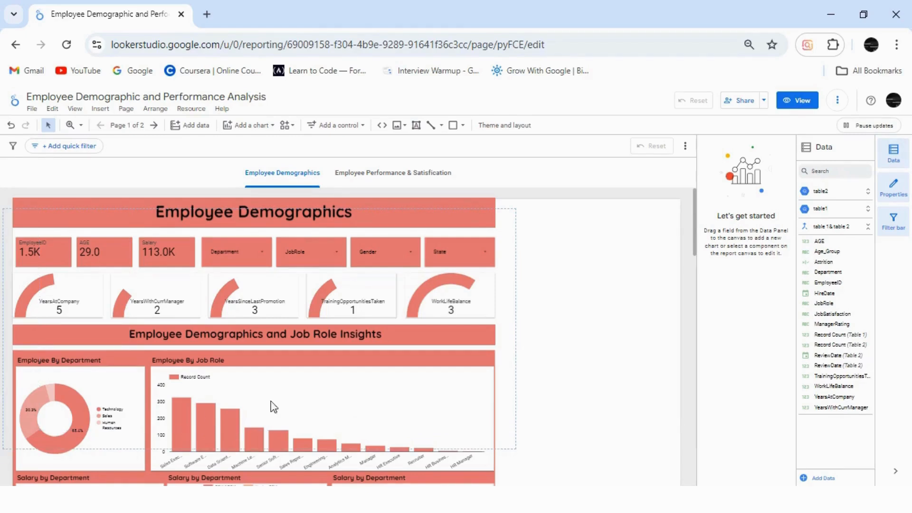
Clear the component selection and reduce the browser zoom to 33 percent so most of the report page fits in view.
{"action": "left_click_drag", "start_coordinate": [274, 407], "coordinate": [504, 350]}
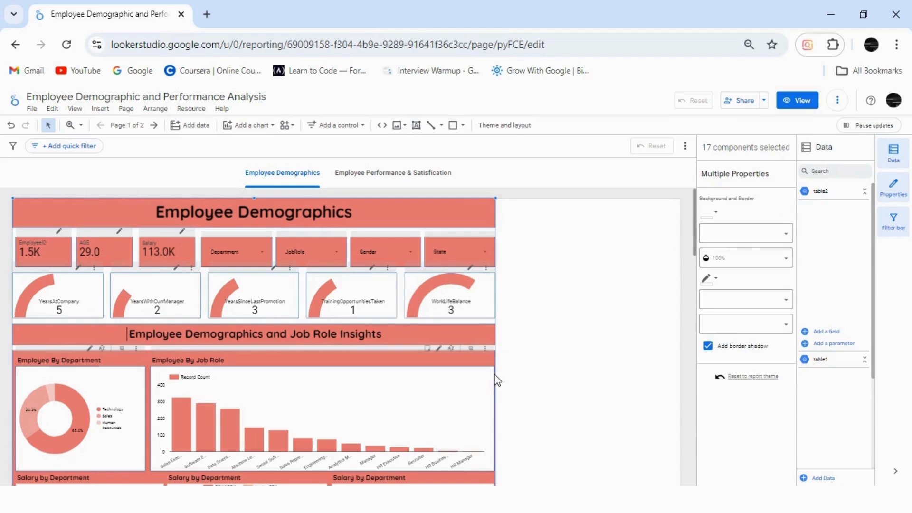
{"action": "left_click", "coordinate": [523, 370]}
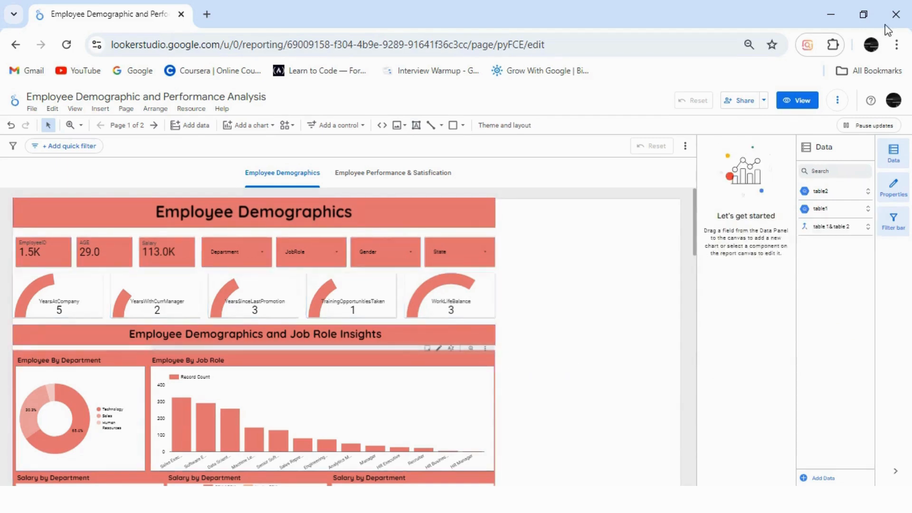
{"action": "left_click", "coordinate": [897, 45]}
{"action": "left_click", "coordinate": [804, 305]}
{"action": "left_click", "coordinate": [804, 307]}
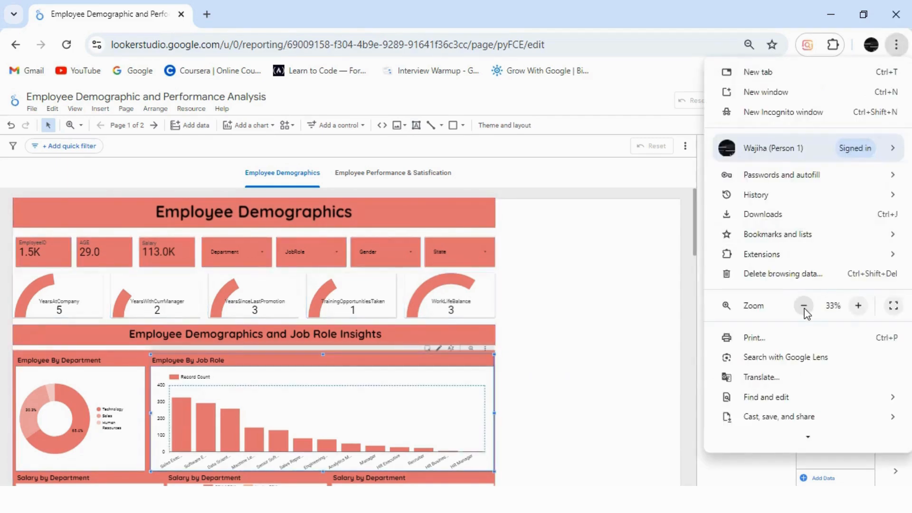
{"action": "left_click", "coordinate": [804, 306]}
{"action": "left_click", "coordinate": [590, 322]}
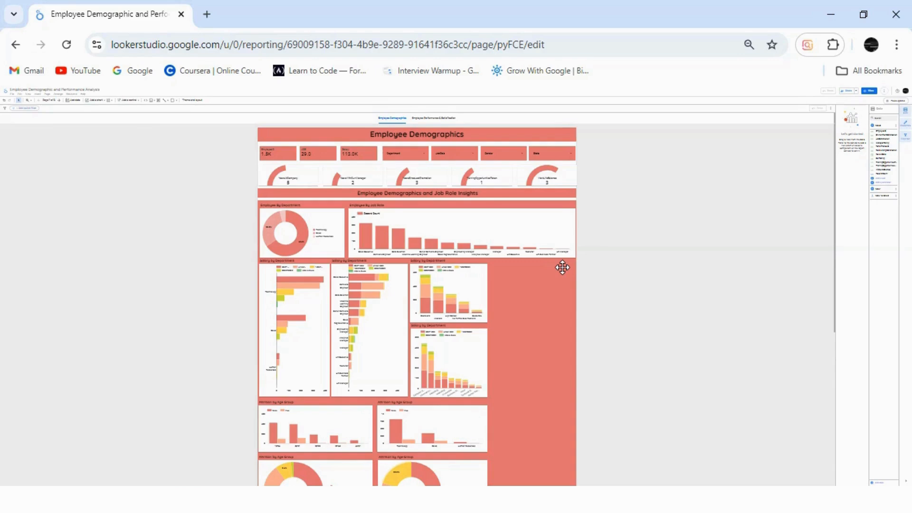
Narrow the Employee By Department donut and the Employee By Job Role chart, and move the job role chart up beside the donut.
{"action": "left_click", "coordinate": [326, 228]}
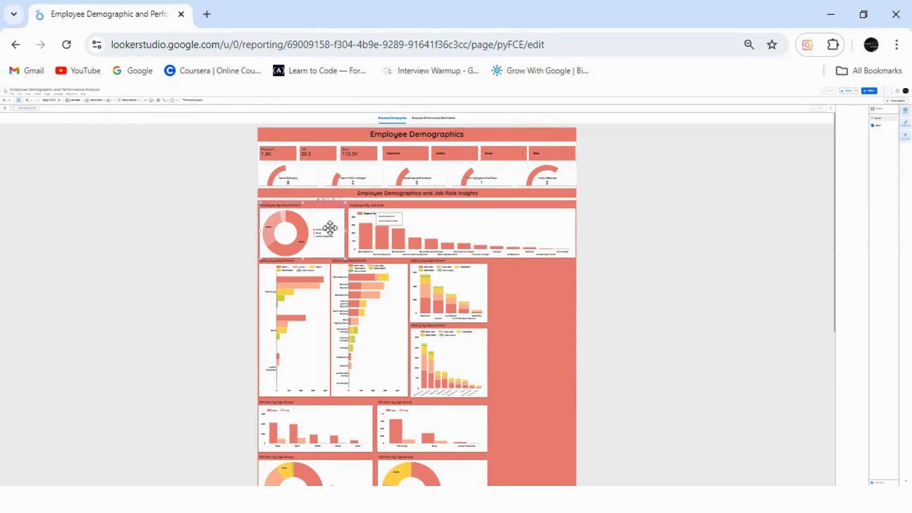
{"action": "left_click_drag", "start_coordinate": [347, 232], "coordinate": [330, 231]}
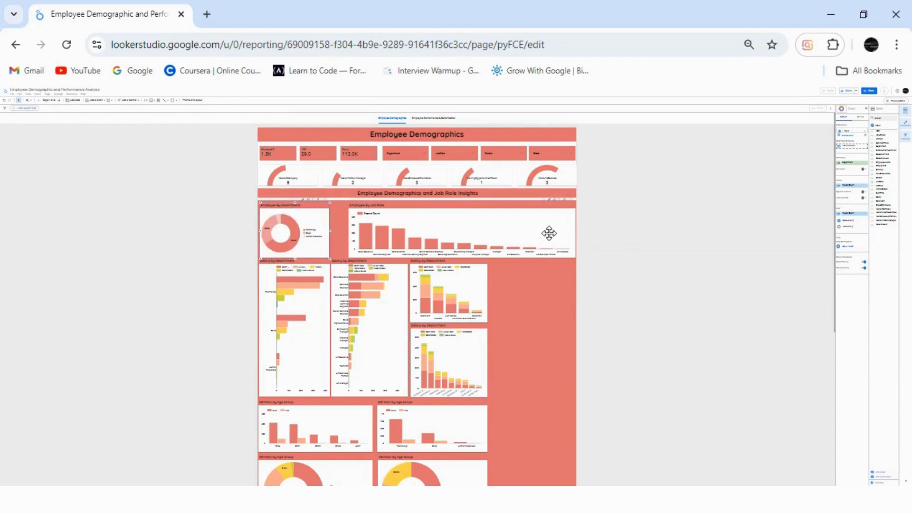
{"action": "left_click", "coordinate": [570, 230]}
{"action": "left_click_drag", "start_coordinate": [576, 231], "coordinate": [491, 234]}
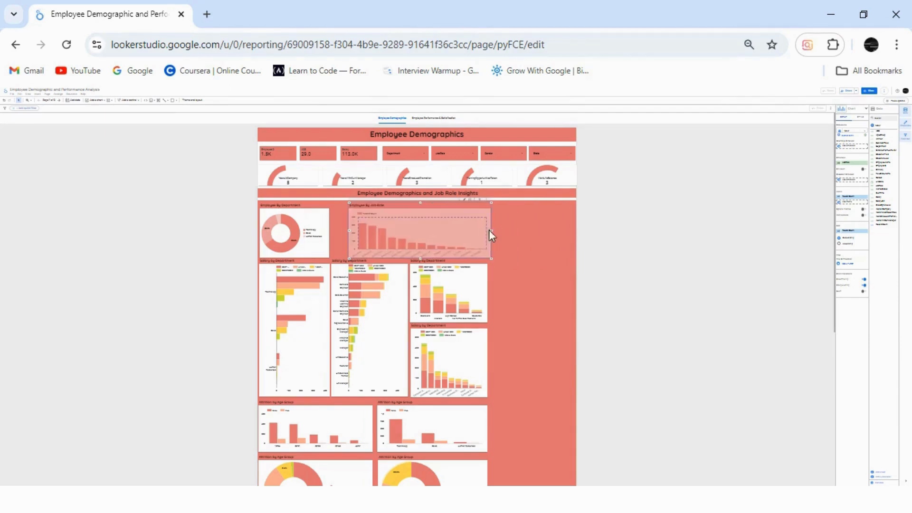
{"action": "left_click_drag", "start_coordinate": [462, 230], "coordinate": [488, 232]}
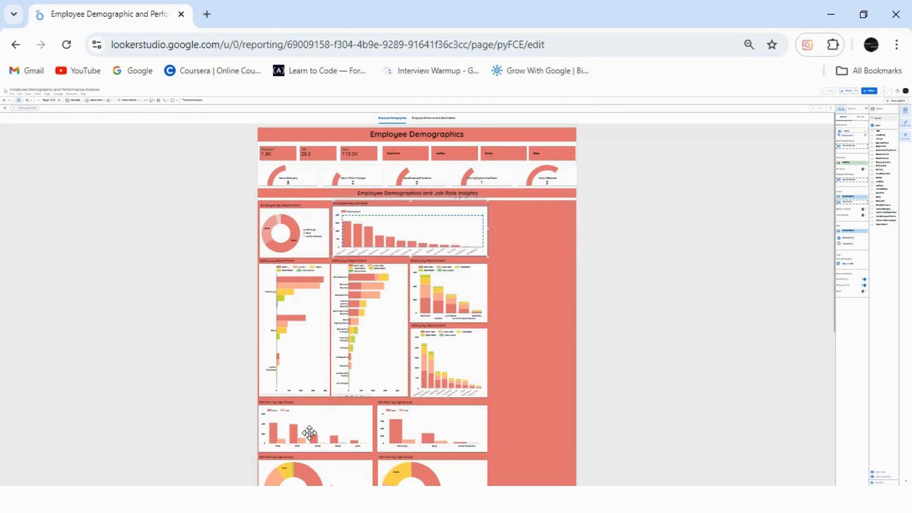
Move both Attrition by Age Group bar charts into the empty column beside the other charts and narrow them to the background's edge.
{"action": "left_click_drag", "start_coordinate": [355, 415], "coordinate": [544, 236]}
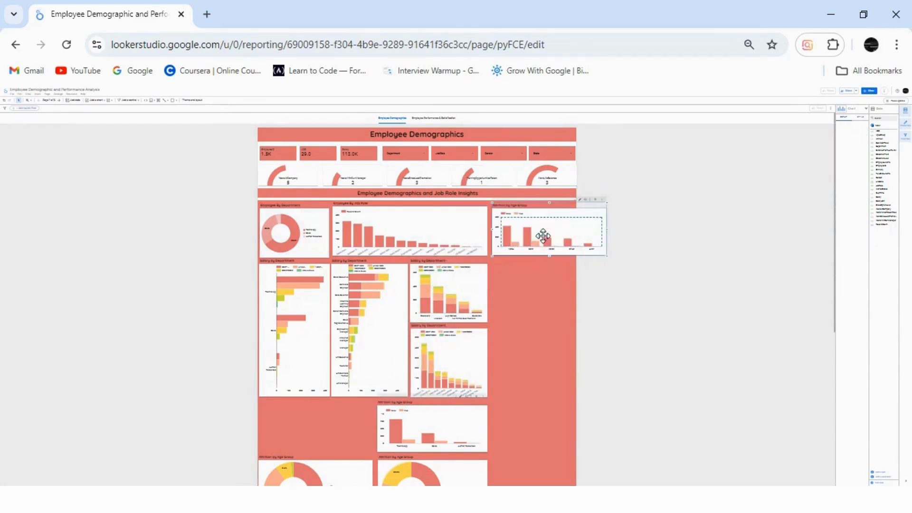
{"action": "left_click_drag", "start_coordinate": [607, 229], "coordinate": [574, 227]}
{"action": "left_click_drag", "start_coordinate": [418, 430], "coordinate": [532, 291]}
{"action": "left_click_drag", "start_coordinate": [600, 285], "coordinate": [576, 287]}
{"action": "left_click", "coordinate": [525, 226]}
{"action": "left_click_drag", "start_coordinate": [488, 227], "coordinate": [512, 228]}
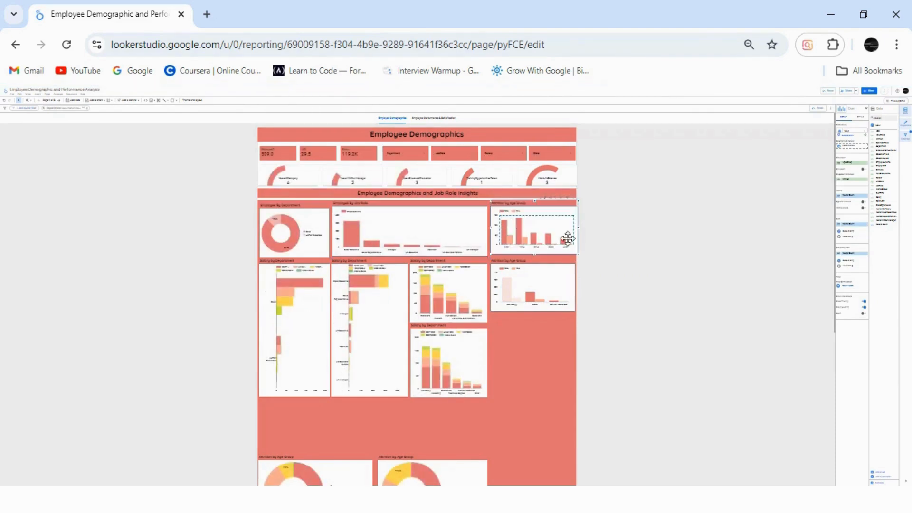
{"action": "left_click", "coordinate": [626, 262]}
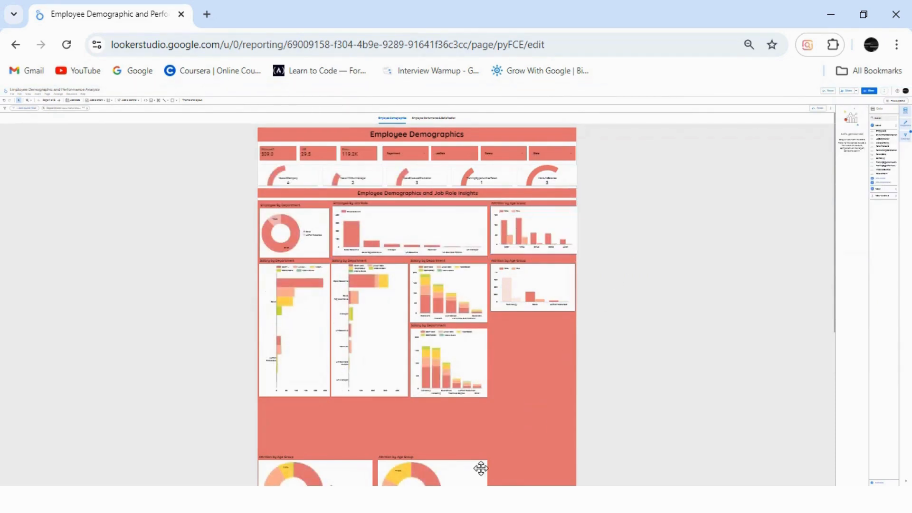
Stack the two Attrition by Age Group donut charts below the attrition bar charts and shrink them to fit the column.
{"action": "left_click_drag", "start_coordinate": [332, 480], "coordinate": [561, 339]}
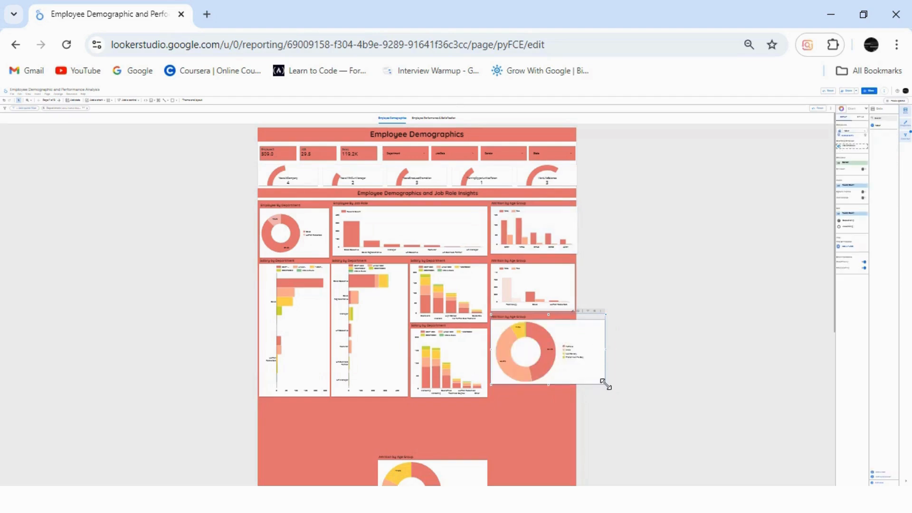
{"action": "left_click_drag", "start_coordinate": [605, 384], "coordinate": [576, 364]}
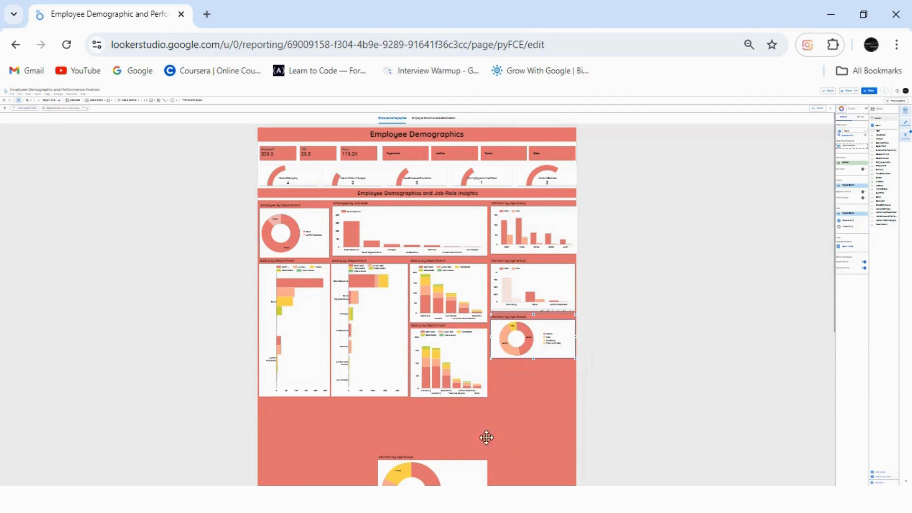
{"action": "left_click_drag", "start_coordinate": [462, 470], "coordinate": [575, 375]}
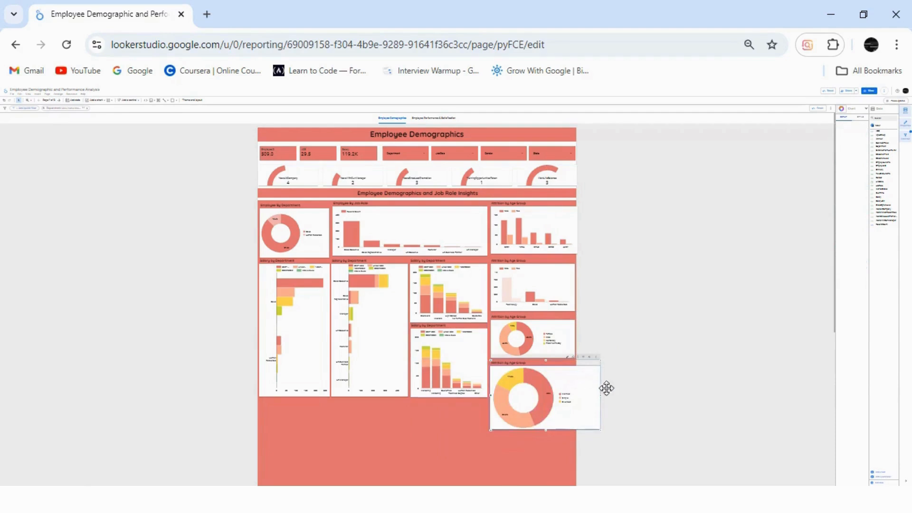
{"action": "left_click_drag", "start_coordinate": [601, 430], "coordinate": [574, 397]}
Shorten the upper attrition donut chart slightly and extend the lower one upward to even out their spacing.
{"action": "left_click", "coordinate": [541, 343]}
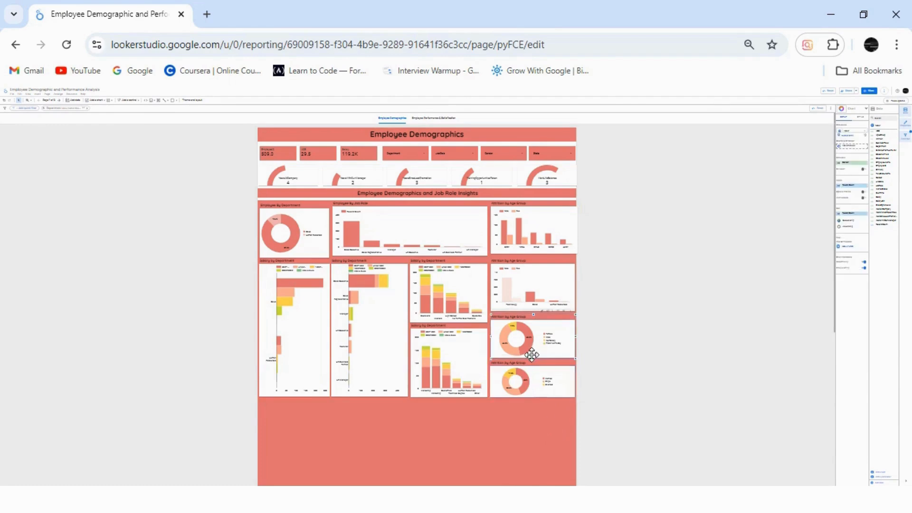
{"action": "left_click", "coordinate": [535, 364]}
{"action": "left_click", "coordinate": [530, 339]}
{"action": "left_click_drag", "start_coordinate": [533, 360], "coordinate": [533, 357]}
{"action": "left_click", "coordinate": [532, 378]}
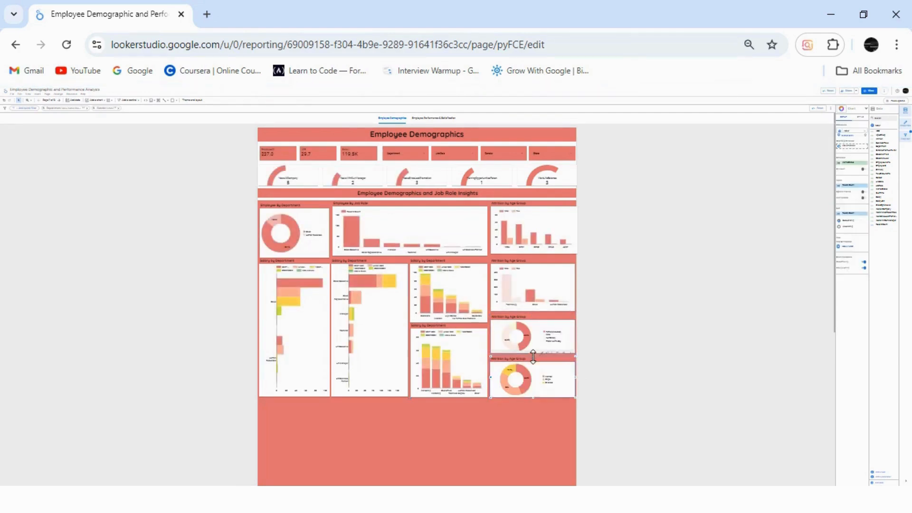
Shorten the red background rectangle behind the job role insight charts so it ends just below the last row of charts.
{"action": "left_click", "coordinate": [524, 420]}
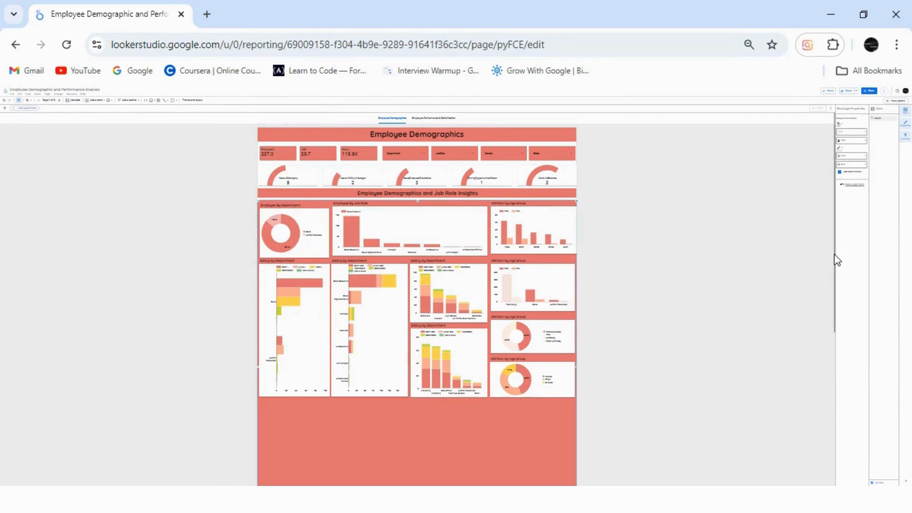
{"action": "left_click_drag", "start_coordinate": [835, 258], "coordinate": [835, 318]}
{"action": "left_click", "coordinate": [425, 416]}
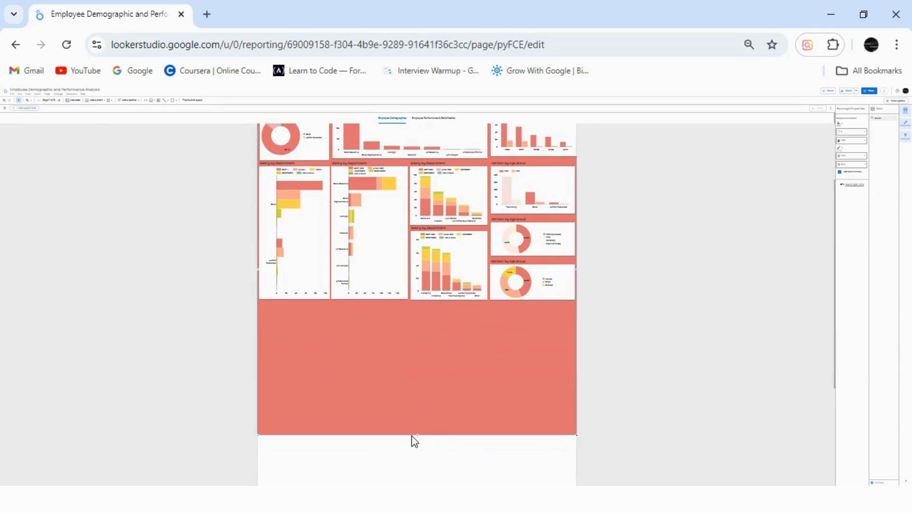
{"action": "left_click_drag", "start_coordinate": [415, 435], "coordinate": [409, 314]}
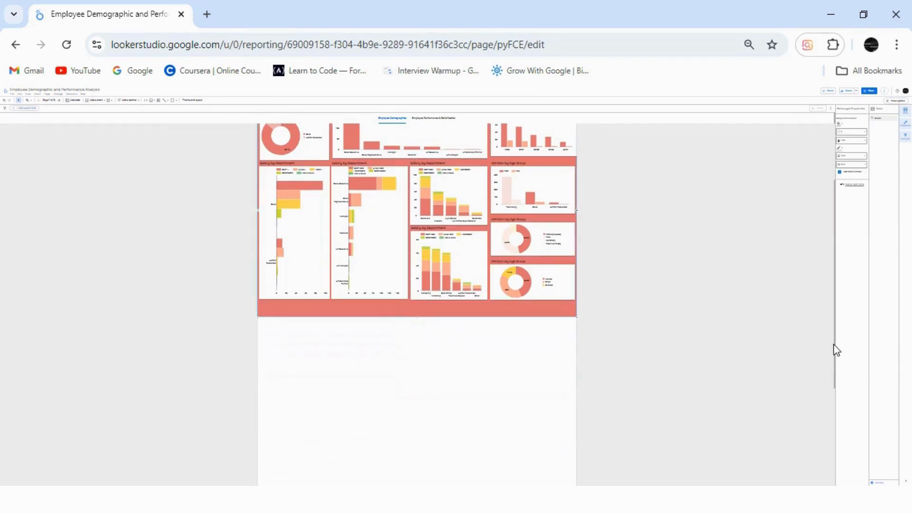
{"action": "left_click_drag", "start_coordinate": [834, 328], "coordinate": [836, 207]}
Preview the Employee Demographics page in view mode, check it at 67 percent browser zoom, and return the zoom to 33 percent.
{"action": "left_click", "coordinate": [871, 92]}
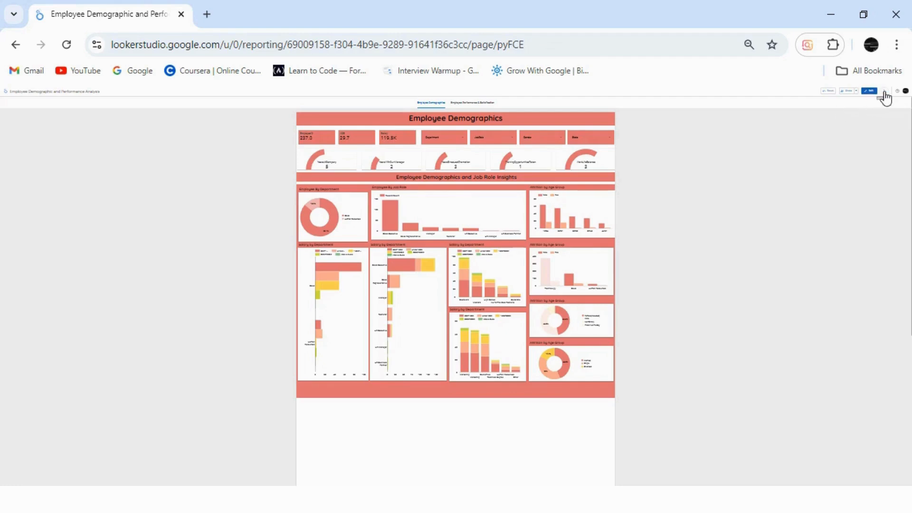
{"action": "left_click", "coordinate": [897, 45]}
{"action": "left_click", "coordinate": [858, 307]}
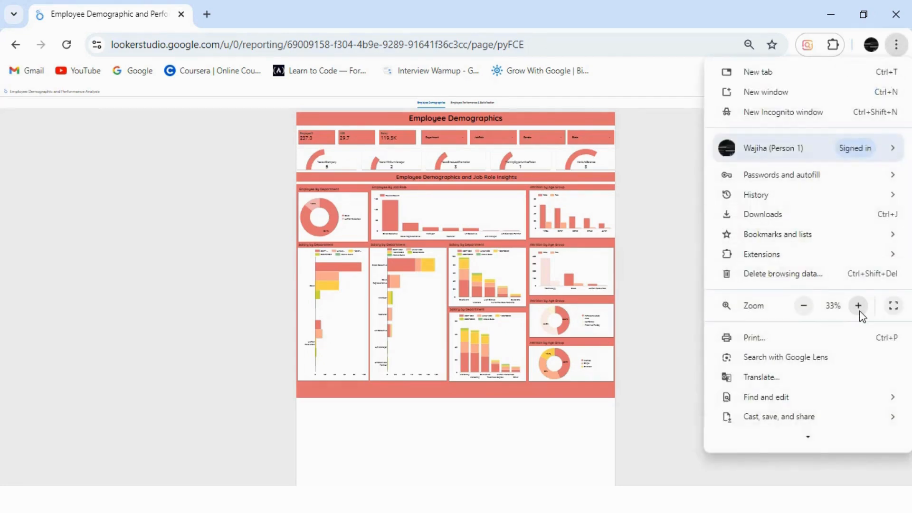
{"action": "left_click", "coordinate": [859, 306]}
{"action": "left_click", "coordinate": [858, 306]}
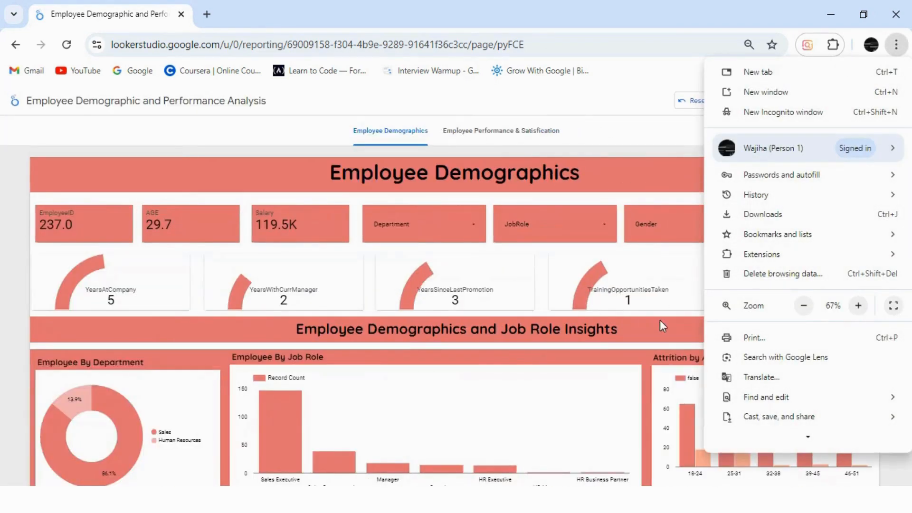
{"action": "left_click", "coordinate": [667, 136]}
{"action": "left_click_drag", "start_coordinate": [909, 184], "coordinate": [909, 143]}
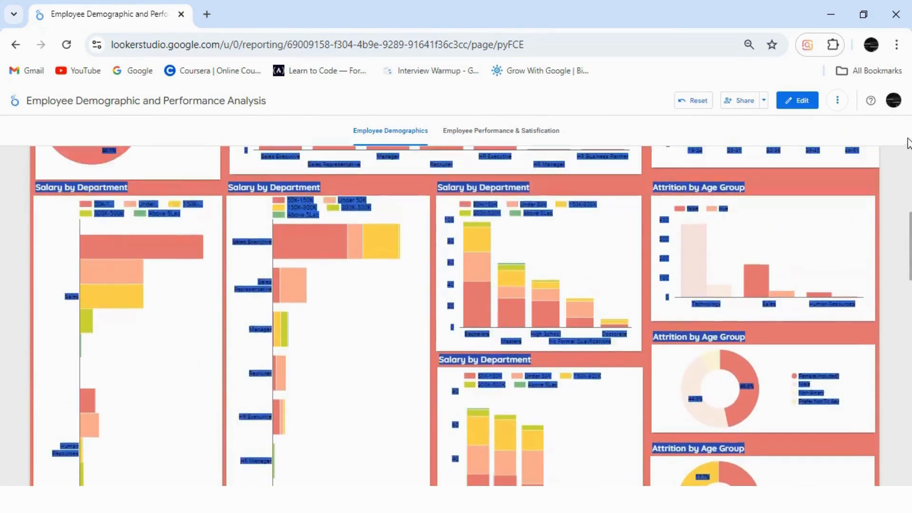
{"action": "left_click", "coordinate": [896, 44]}
{"action": "left_click", "coordinate": [803, 305]}
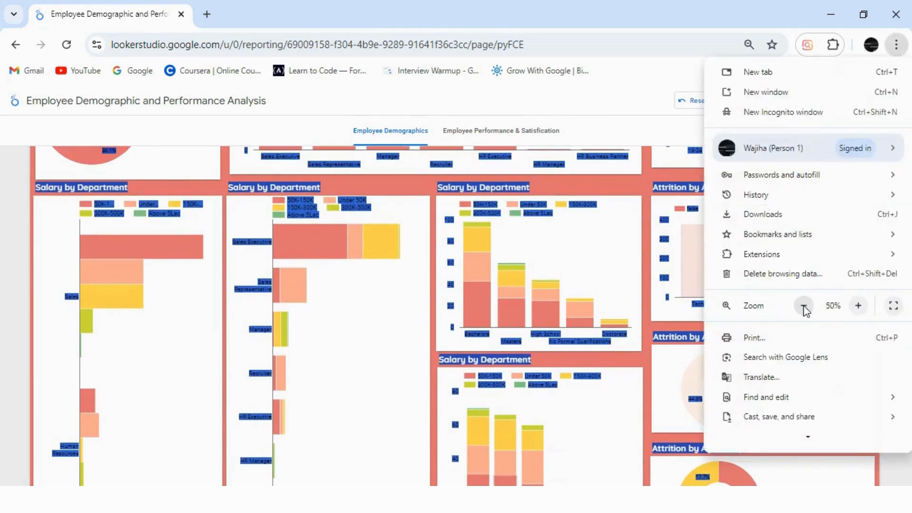
{"action": "left_click", "coordinate": [804, 306]}
{"action": "left_click", "coordinate": [804, 305]}
{"action": "left_click", "coordinate": [650, 272]}
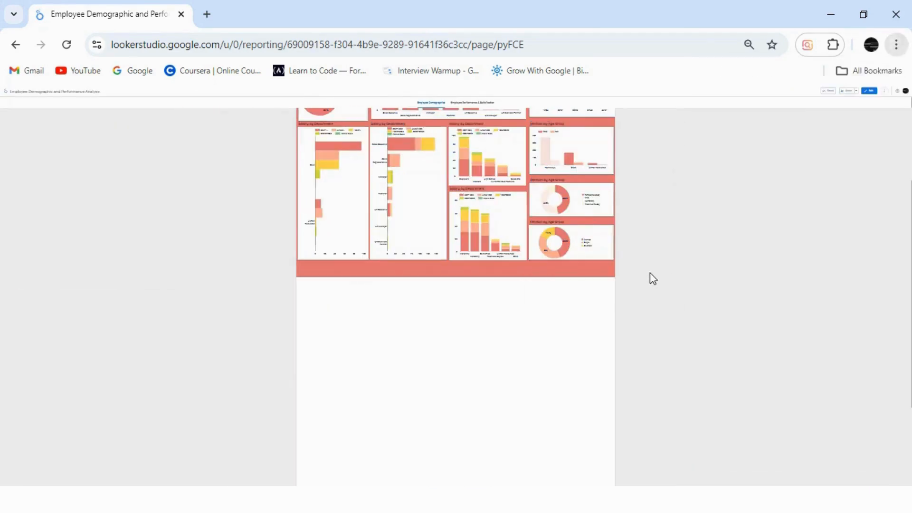
Open the Employee Performance & Satisfaction page for editing and widen its main title and Training and Development Insights banners to the canvas width.
{"action": "left_click", "coordinate": [476, 104]}
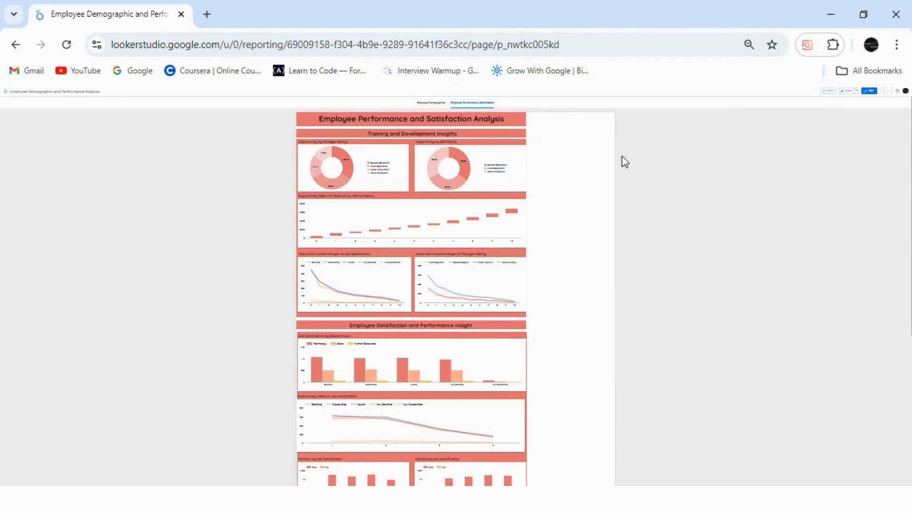
{"action": "left_click", "coordinate": [868, 91]}
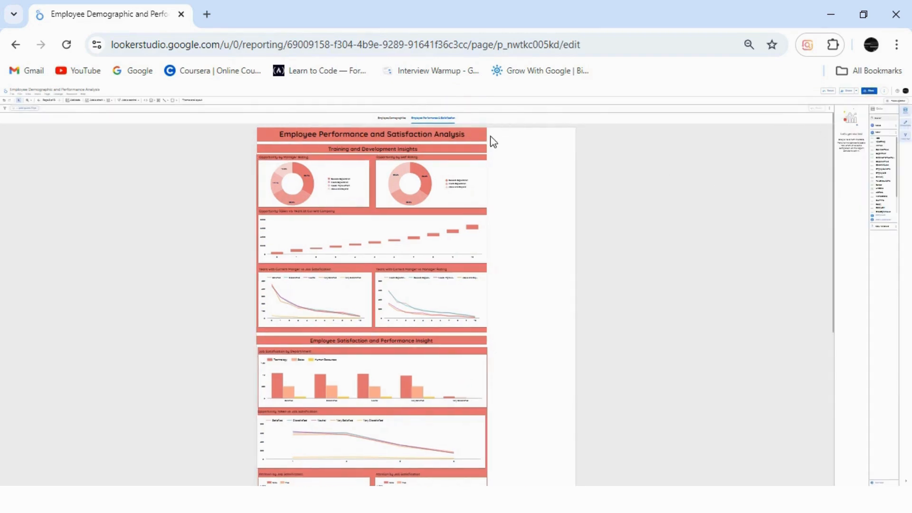
{"action": "left_click_drag", "start_coordinate": [500, 137], "coordinate": [579, 144]}
{"action": "left_click", "coordinate": [521, 192]}
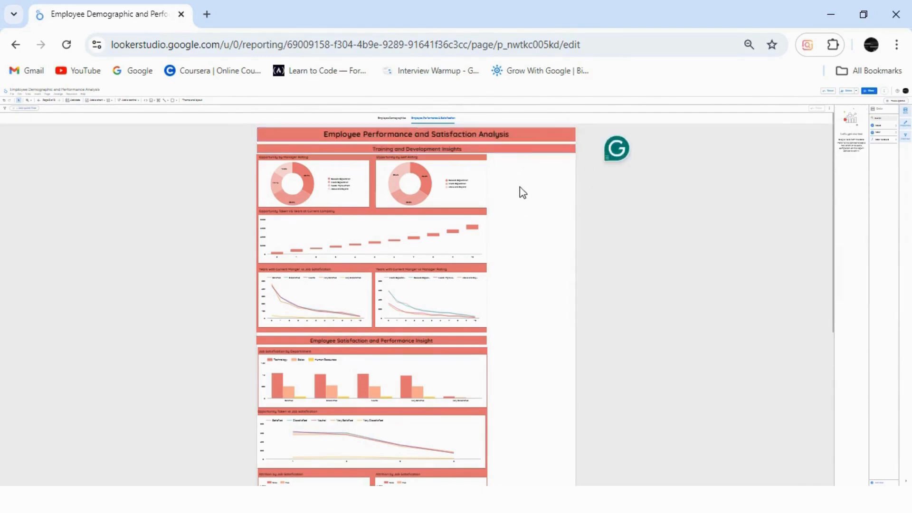
Widen the red background rectangle behind the Training and Development Insights charts to the canvas width, keeping the self-rating donut beside the manager-rating donut.
{"action": "left_click", "coordinate": [476, 221]}
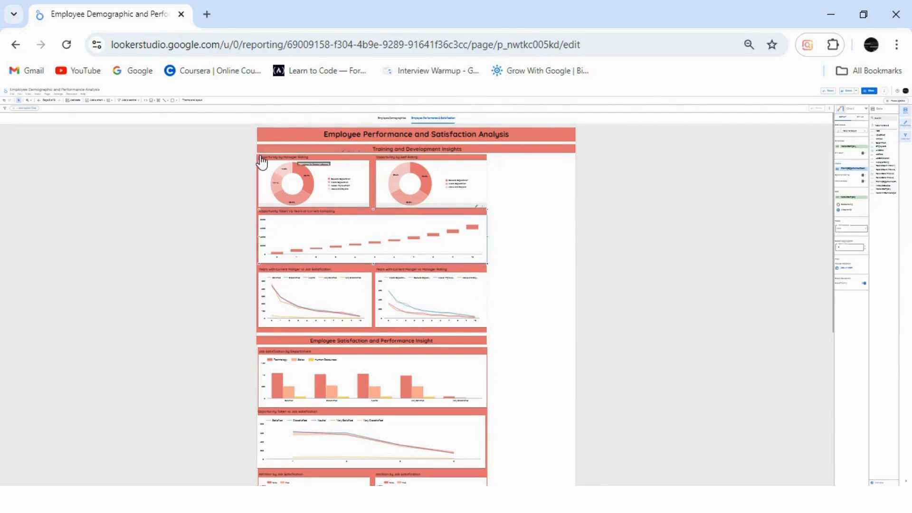
{"action": "left_click_drag", "start_coordinate": [473, 175], "coordinate": [413, 180]}
{"action": "left_click", "coordinate": [463, 179]}
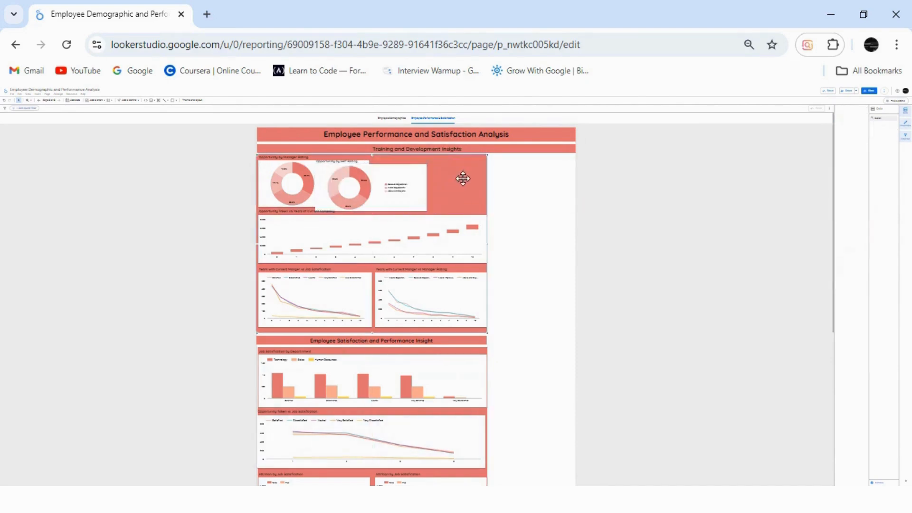
{"action": "left_click_drag", "start_coordinate": [488, 244], "coordinate": [574, 240]}
{"action": "left_click_drag", "start_coordinate": [380, 188], "coordinate": [442, 184]}
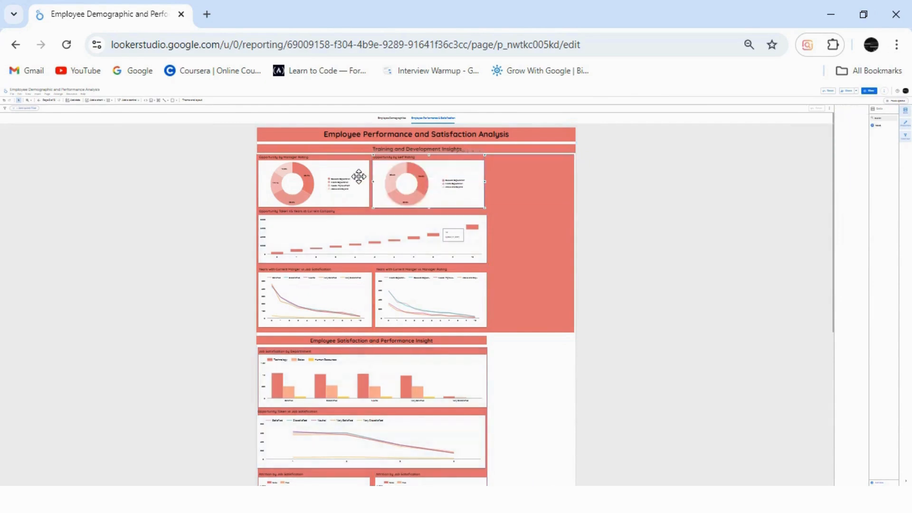
Narrow the Opportunity by Manager Rating donut chart and move the Opportunity by Self Rating donut directly next to it.
{"action": "left_click", "coordinate": [363, 180]}
{"action": "left_click_drag", "start_coordinate": [348, 181], "coordinate": [347, 180]}
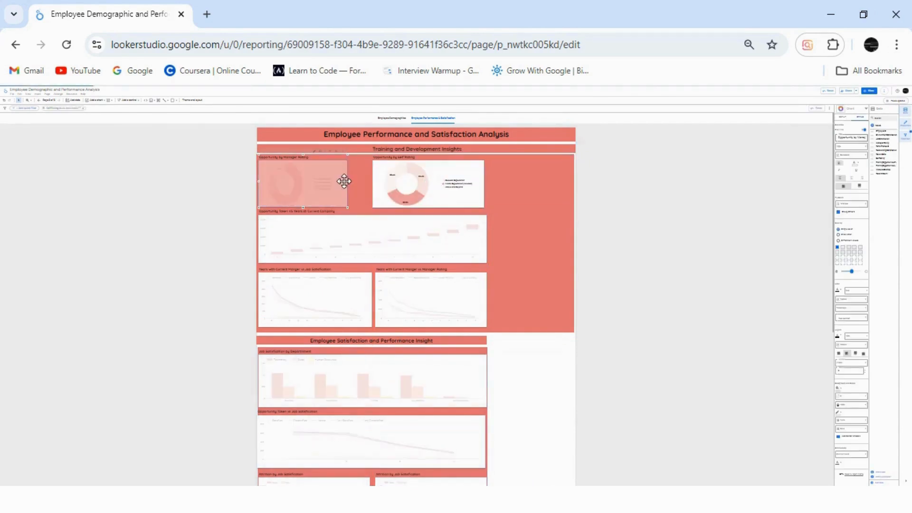
{"action": "mouse_move", "coordinate": [422, 179]}
{"action": "left_mouse_down"}
{"action": "mouse_move", "coordinate": [404, 182]}
{"action": "mouse_move", "coordinate": [431, 181]}
{"action": "mouse_move", "coordinate": [424, 179]}
{"action": "left_mouse_up"}
{"action": "key", "text": "ctrl+z"}
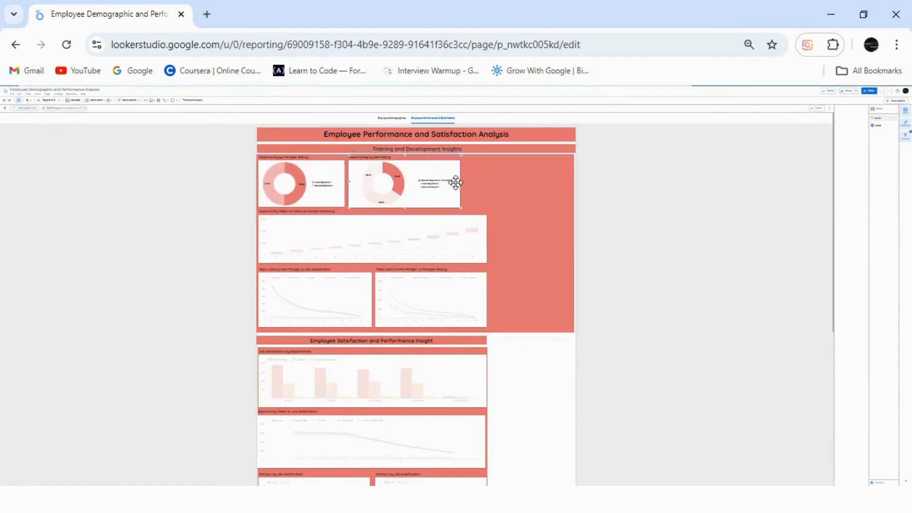
{"action": "left_click", "coordinate": [460, 181]}
{"action": "left_click_drag", "start_coordinate": [460, 179], "coordinate": [455, 179]}
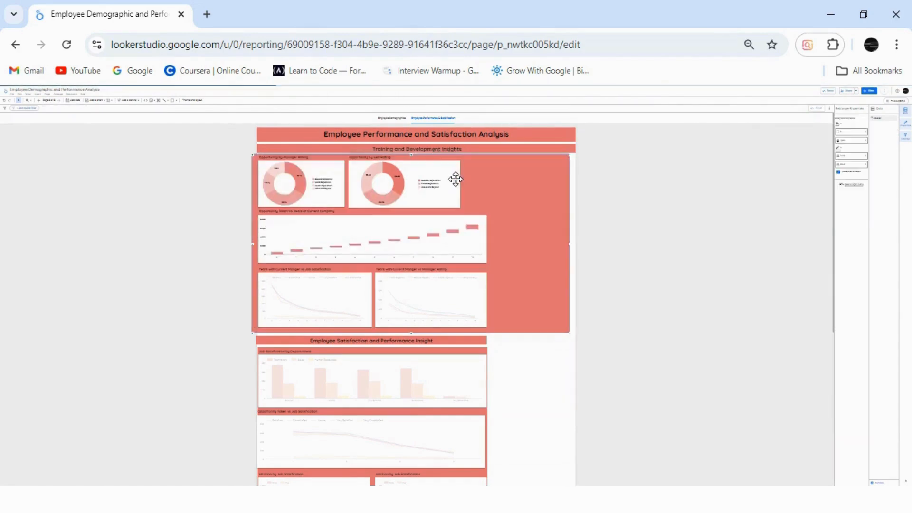
{"action": "key", "text": "ctrl+z"}
Narrow the Opportunity by Self Rating donut and fit the Opportunity Taken vs Years at Current Company chart beside it up to the background's edge.
{"action": "left_click", "coordinate": [439, 177]}
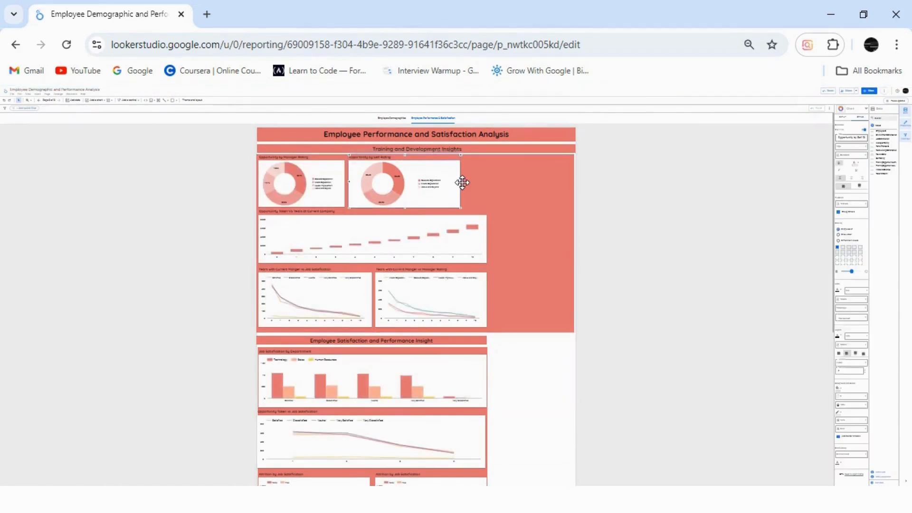
{"action": "left_click_drag", "start_coordinate": [461, 180], "coordinate": [432, 181]}
{"action": "left_click", "coordinate": [431, 236]}
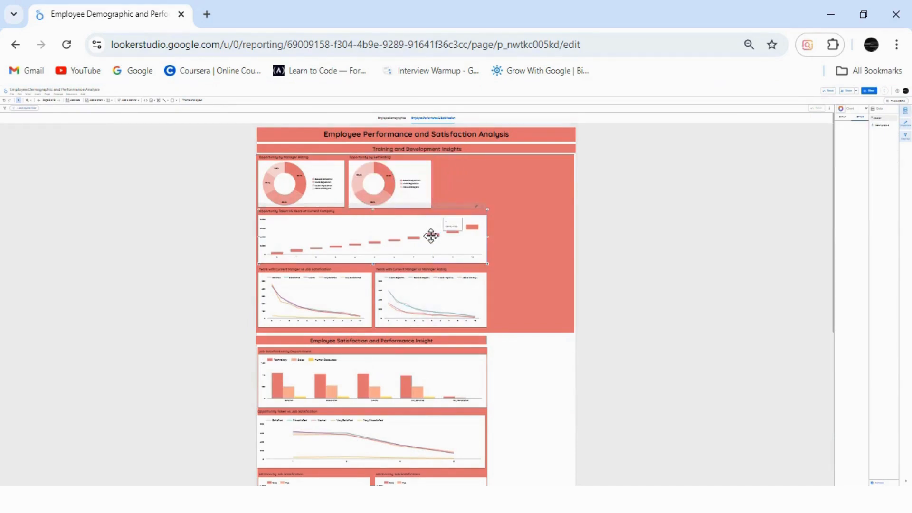
{"action": "left_click_drag", "start_coordinate": [486, 236], "coordinate": [533, 179]}
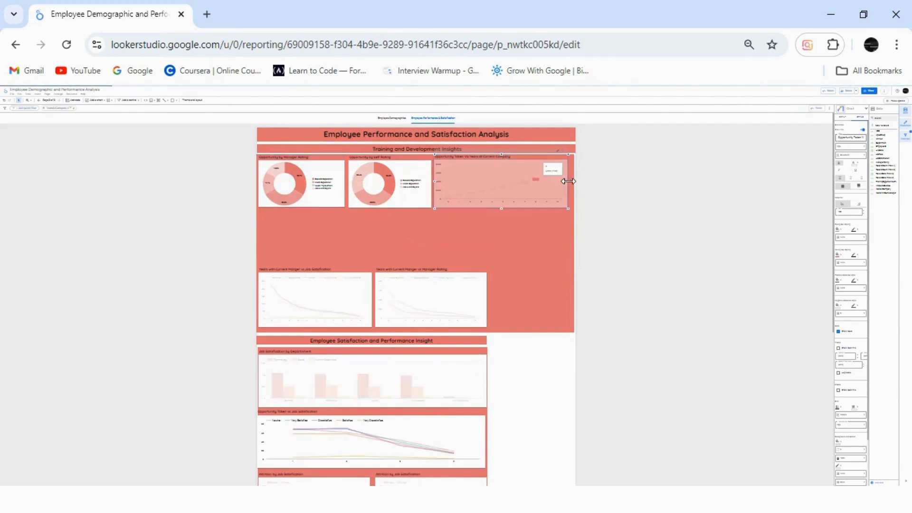
{"action": "left_click_drag", "start_coordinate": [568, 181], "coordinate": [573, 180]}
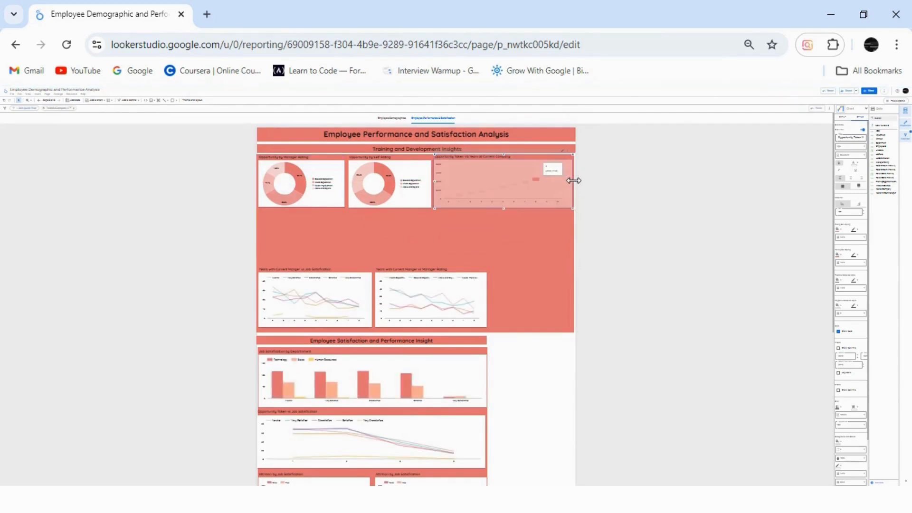
Move the Years with Current Manager vs Job Satisfaction chart up under the donuts, then make it wider and shorter.
{"action": "left_click_drag", "start_coordinate": [343, 286], "coordinate": [347, 239]}
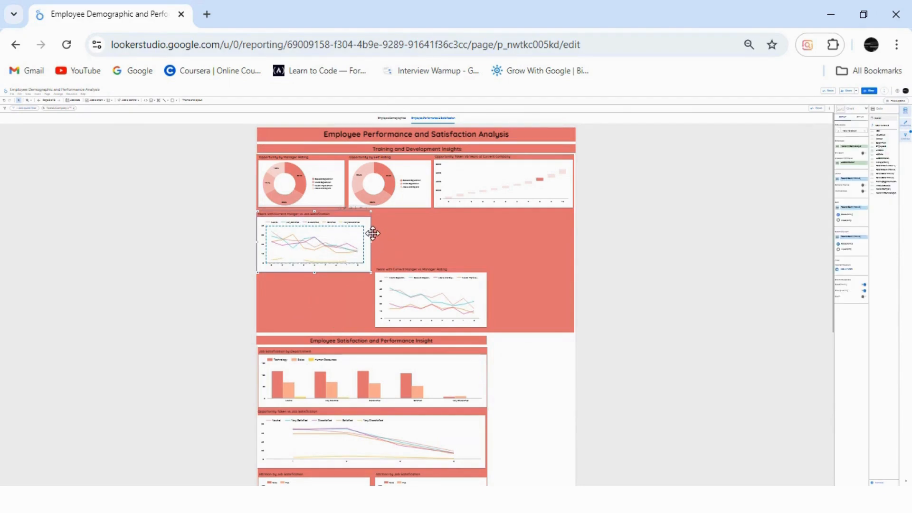
{"action": "left_click_drag", "start_coordinate": [371, 241], "coordinate": [407, 241]}
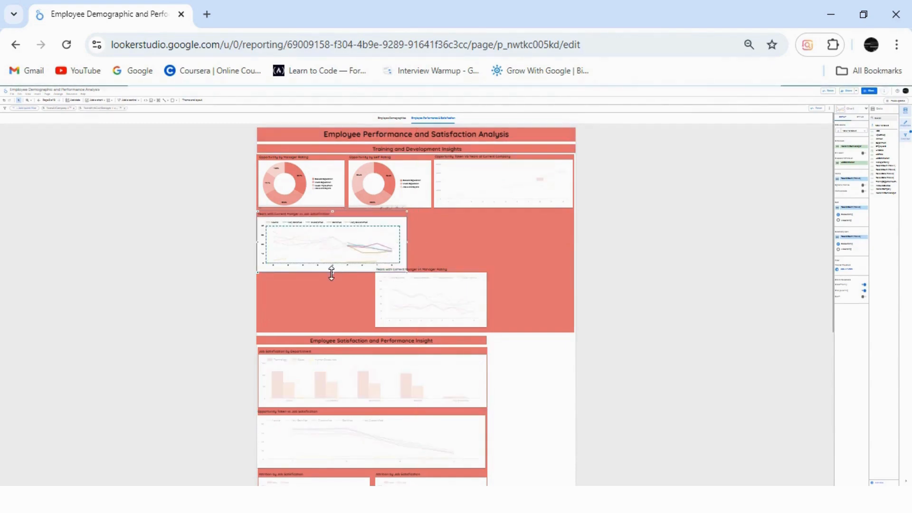
{"action": "mouse_move", "coordinate": [331, 272]}
{"action": "left_mouse_down"}
{"action": "mouse_move", "coordinate": [329, 248]}
{"action": "mouse_move", "coordinate": [330, 257]}
{"action": "left_mouse_up"}
Move the Years with Current Manager vs Manager Rating chart beside the job satisfaction line chart and widen it to the background's edge.
{"action": "left_click_drag", "start_coordinate": [416, 291], "coordinate": [444, 238]}
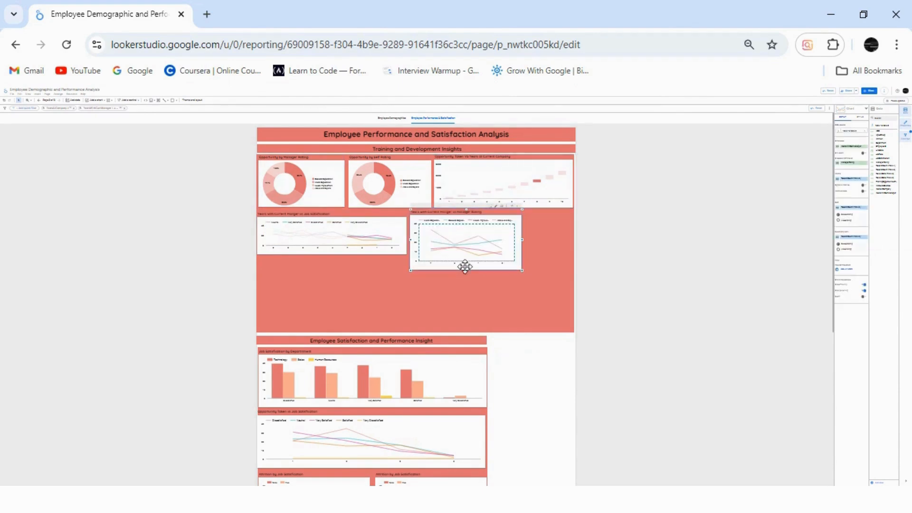
{"action": "left_click_drag", "start_coordinate": [522, 241], "coordinate": [574, 238]}
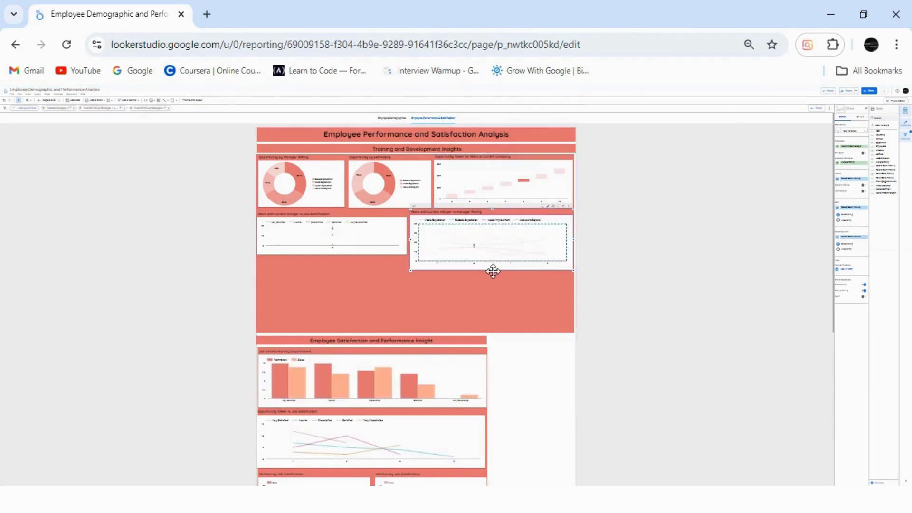
{"action": "left_click_drag", "start_coordinate": [490, 271], "coordinate": [489, 261]}
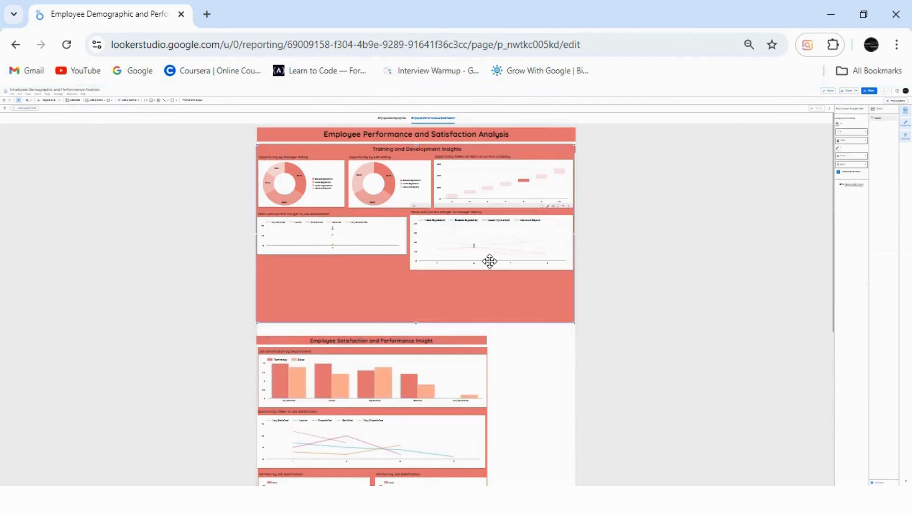
{"action": "left_click", "coordinate": [505, 258]}
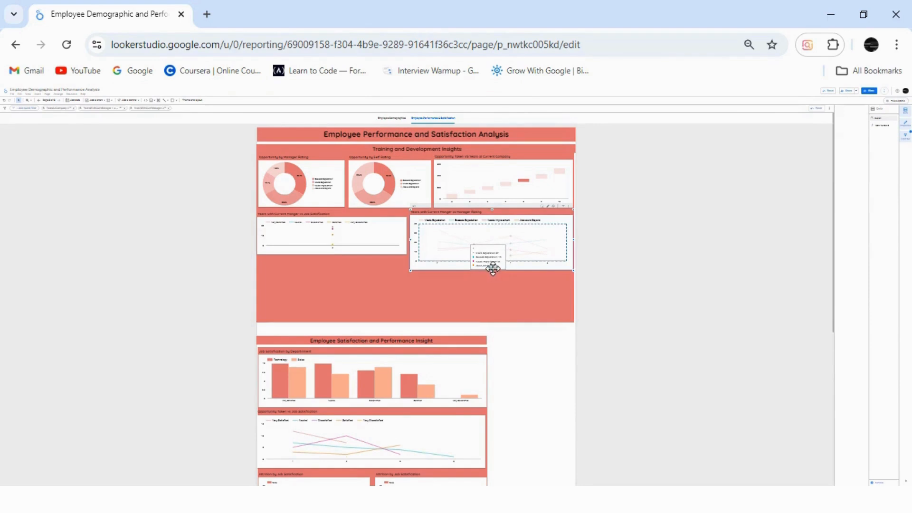
{"action": "left_click", "coordinate": [492, 270]}
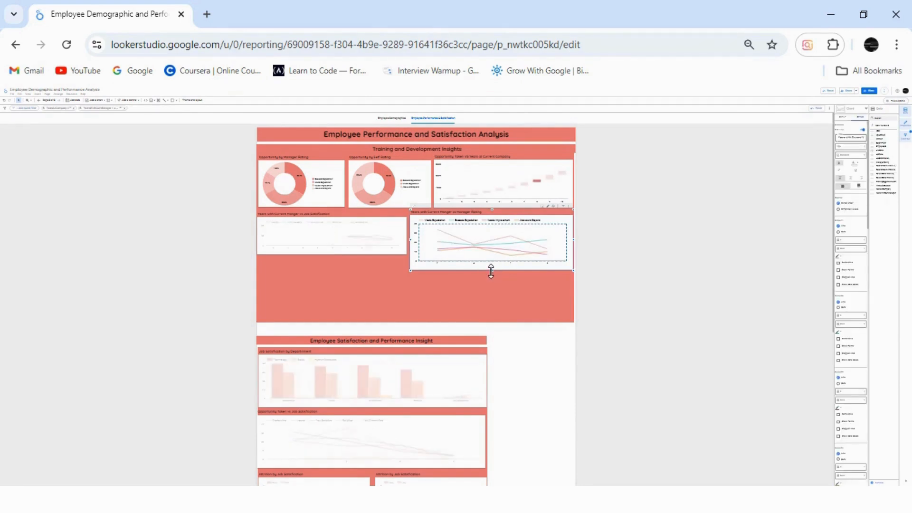
{"action": "left_click_drag", "start_coordinate": [489, 267], "coordinate": [487, 258]}
{"action": "key", "text": "ctrl+z"}
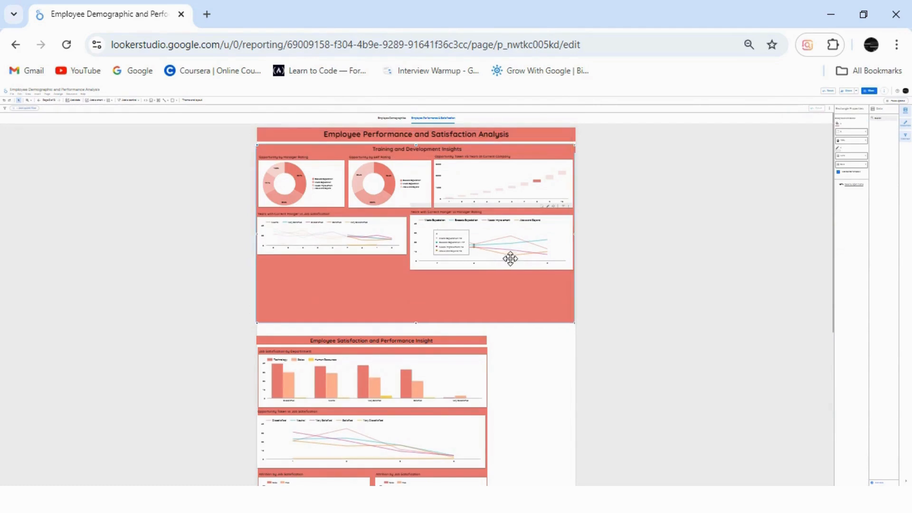
Shorten the Manager Rating line chart to match its neighbour and end the red background rectangle just below both charts.
{"action": "left_click", "coordinate": [499, 248]}
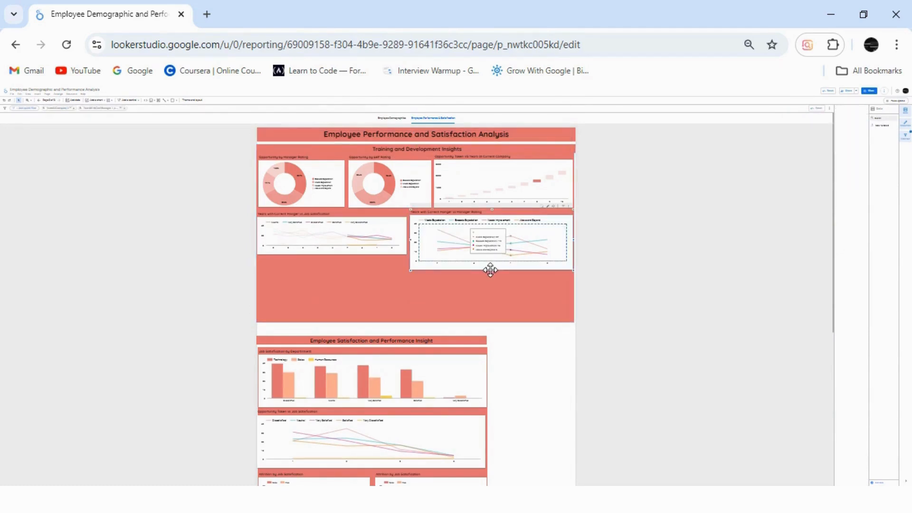
{"action": "left_click_drag", "start_coordinate": [491, 267], "coordinate": [491, 255]}
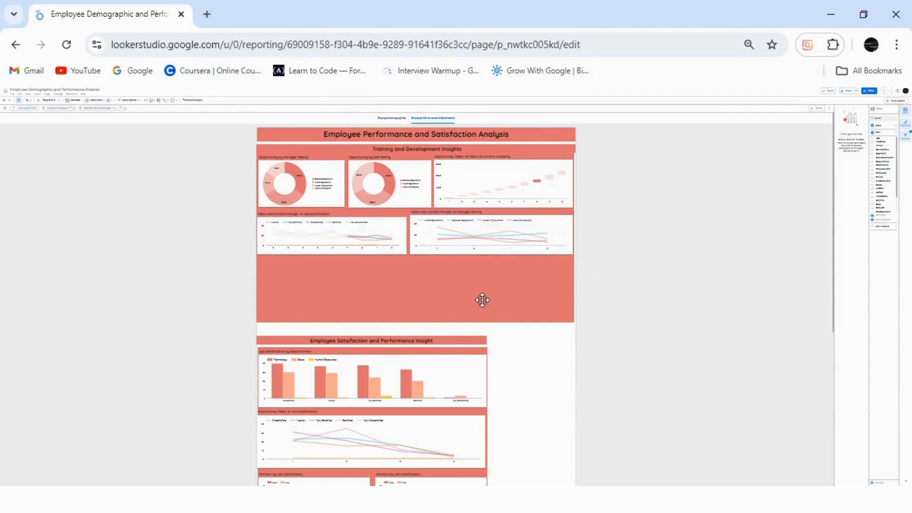
{"action": "left_click", "coordinate": [413, 316]}
{"action": "left_click_drag", "start_coordinate": [415, 321], "coordinate": [411, 266]}
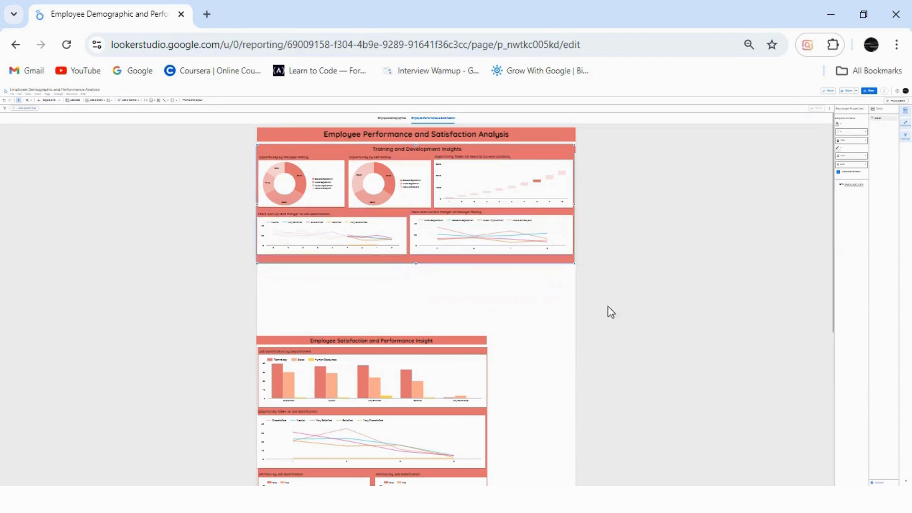
{"action": "left_click", "coordinate": [607, 332]}
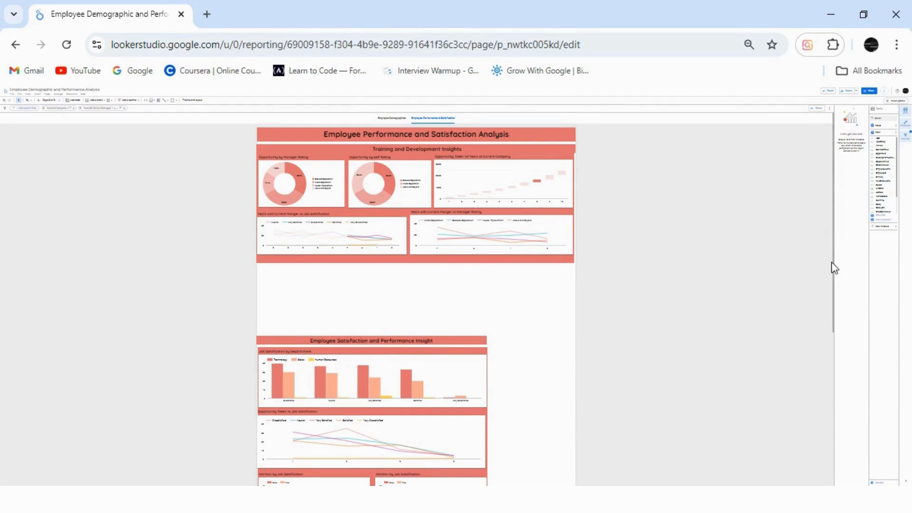
Move the Employee Satisfaction and Performance Insight section, together with the table section beneath it, up to just below the Training and Development background.
{"action": "left_click_drag", "start_coordinate": [835, 272], "coordinate": [696, 313]}
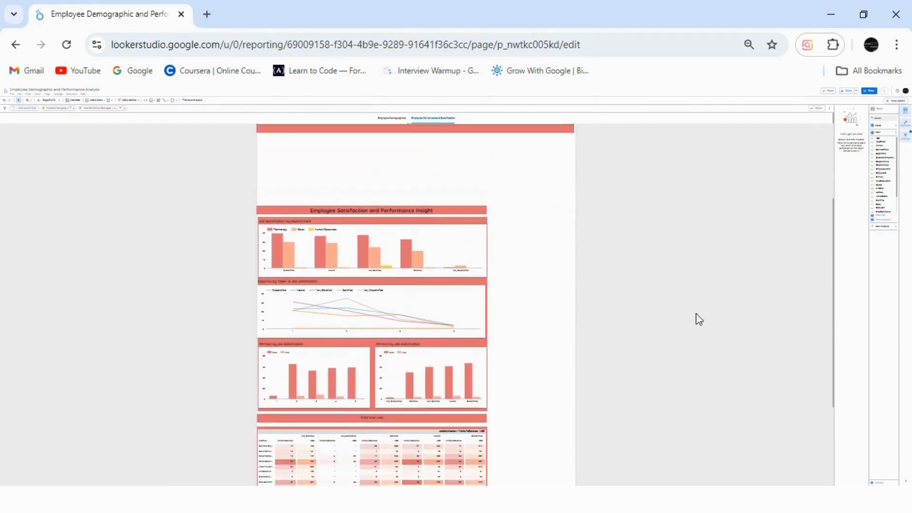
{"action": "left_click_drag", "start_coordinate": [492, 200], "coordinate": [299, 430]}
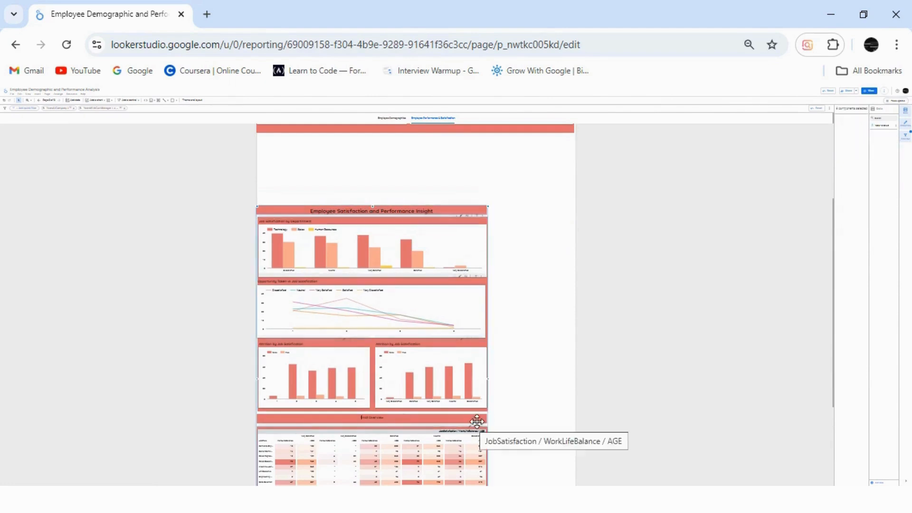
{"action": "left_click_drag", "start_coordinate": [437, 375], "coordinate": [441, 309]}
{"action": "left_click", "coordinate": [759, 350]}
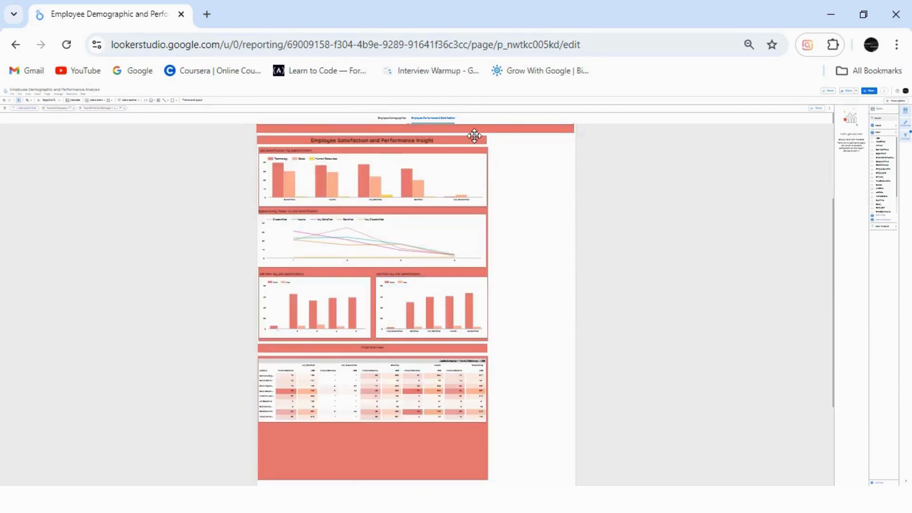
Widen the Employee Satisfaction and Performance Insight banner and the red background behind its charts to the canvas width.
{"action": "left_click", "coordinate": [474, 136]}
{"action": "left_click_drag", "start_coordinate": [488, 138], "coordinate": [576, 138]}
{"action": "left_click", "coordinate": [539, 202]}
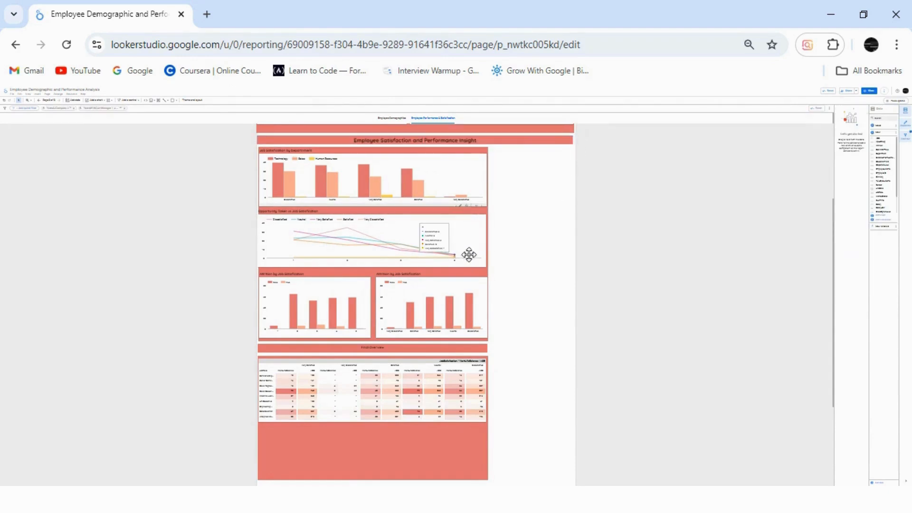
{"action": "left_click_drag", "start_coordinate": [469, 255], "coordinate": [574, 235]}
{"action": "left_click", "coordinate": [481, 245]}
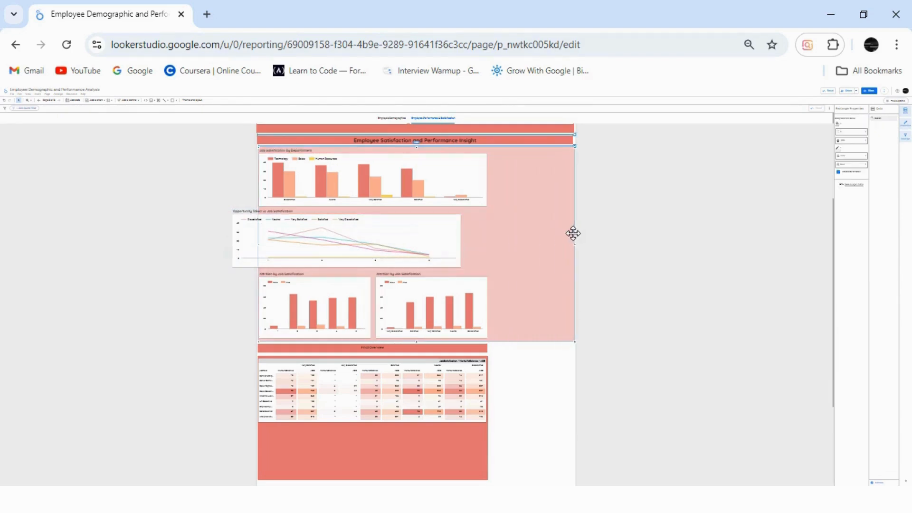
Narrow the Job Satisfaction by Department chart to about half the section and fit the Opportunity Taken vs Job Satisfaction chart beside it.
{"action": "left_click", "coordinate": [481, 179]}
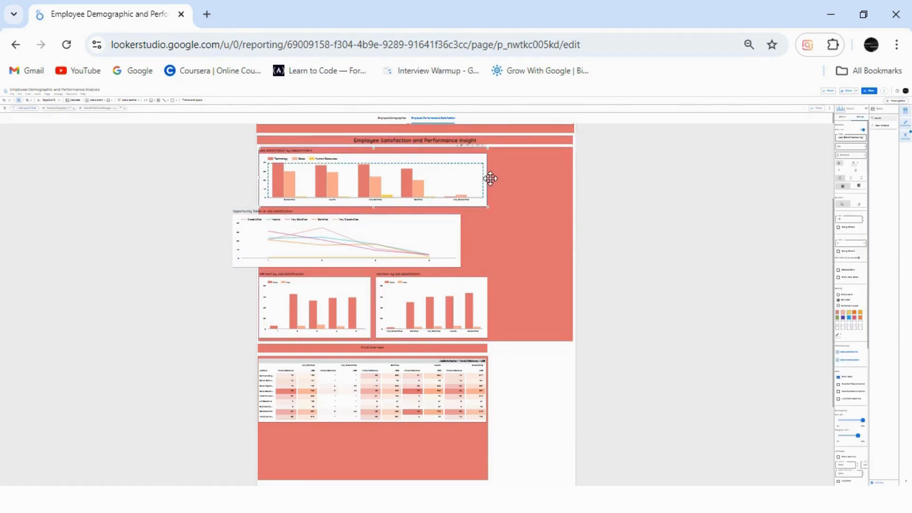
{"action": "left_click_drag", "start_coordinate": [489, 177], "coordinate": [412, 179]}
{"action": "left_click_drag", "start_coordinate": [417, 252], "coordinate": [574, 177]}
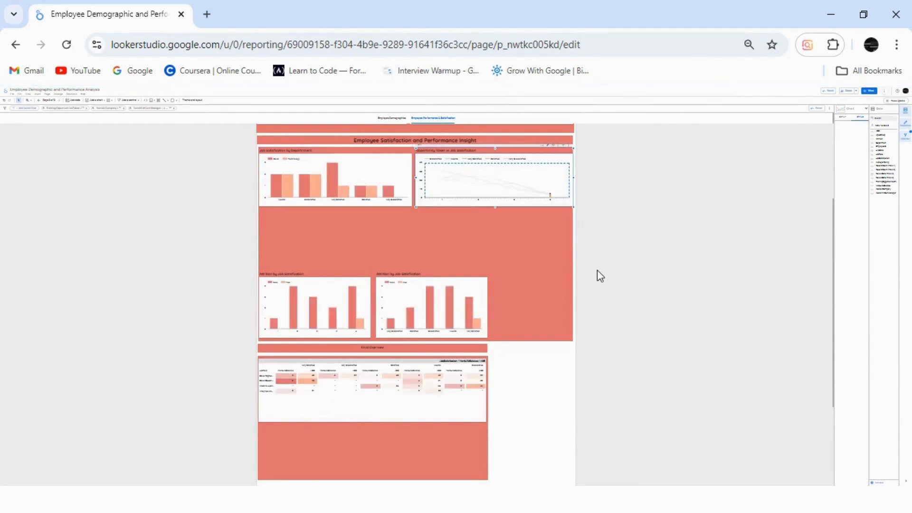
Move the first Attrition by Job Satisfaction chart up under the Job Satisfaction by Department chart and shorten it.
{"action": "left_click", "coordinate": [421, 258]}
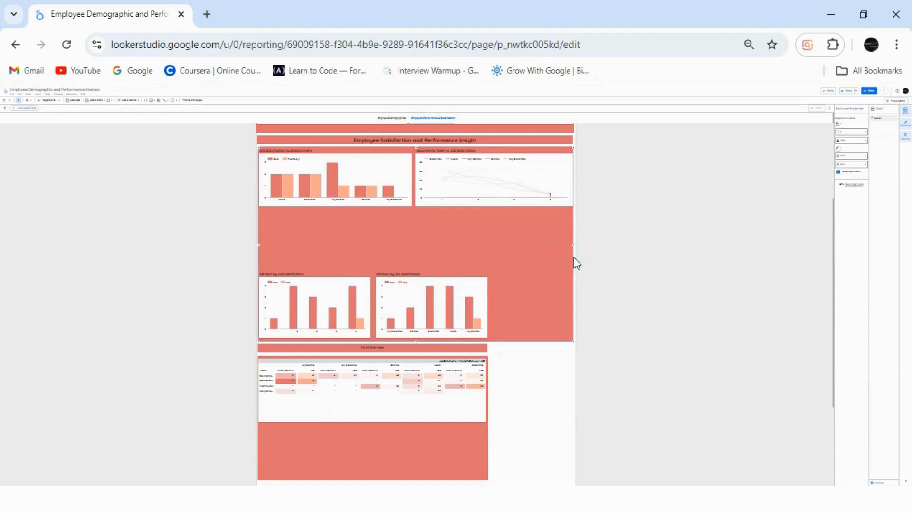
{"action": "left_click_drag", "start_coordinate": [342, 303], "coordinate": [343, 243]}
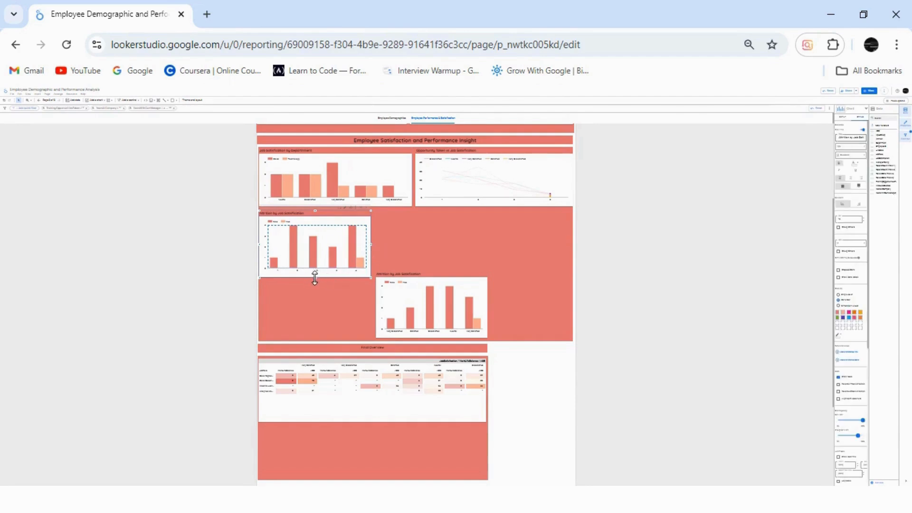
{"action": "left_click_drag", "start_coordinate": [315, 279], "coordinate": [315, 261]}
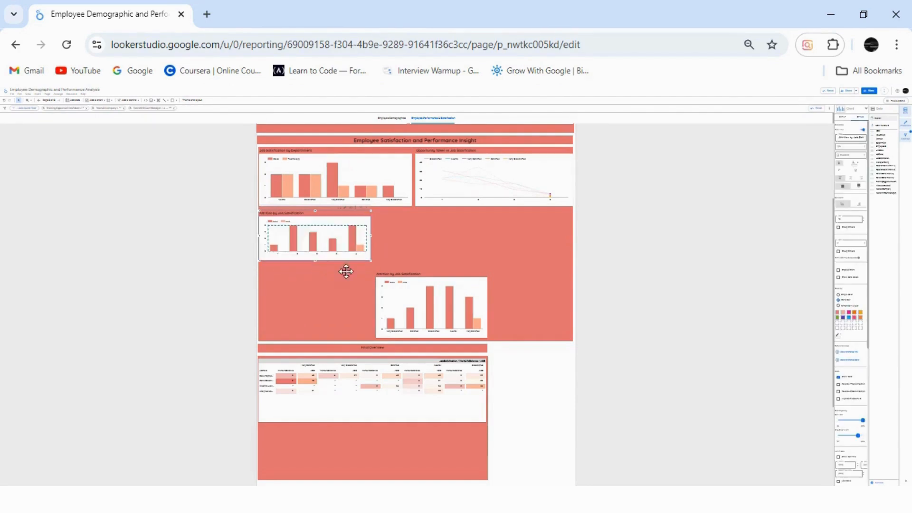
Move the second Attrition by Job Satisfaction chart up under the Opportunity Taken vs Job Satisfaction chart, aligned with its left edge.
{"action": "left_click_drag", "start_coordinate": [405, 316], "coordinate": [408, 249]}
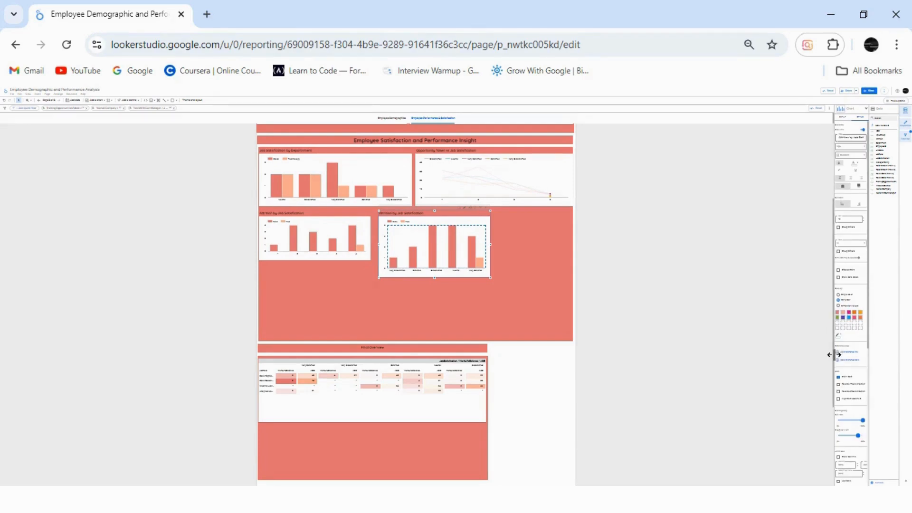
{"action": "key", "text": "Down"}
{"action": "key", "text": "Down"}
{"action": "key", "text": "Down"}
{"action": "key", "text": "Down"}
{"action": "key", "text": "Down"}
{"action": "key", "text": "Down"}
{"action": "key", "text": "Down"}
{"action": "key", "text": "Down"}
{"action": "key", "text": "Down"}
{"action": "key", "text": "Down"}
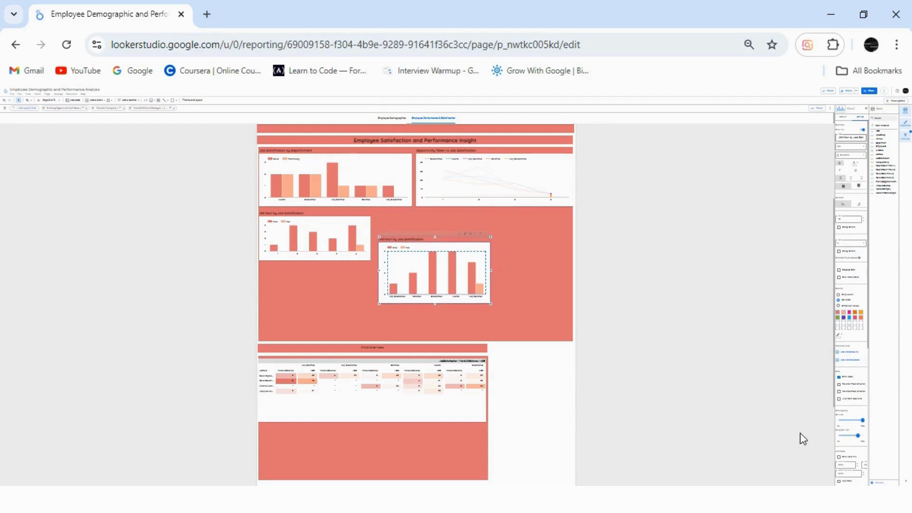
{"action": "left_click_drag", "start_coordinate": [445, 267], "coordinate": [483, 245]}
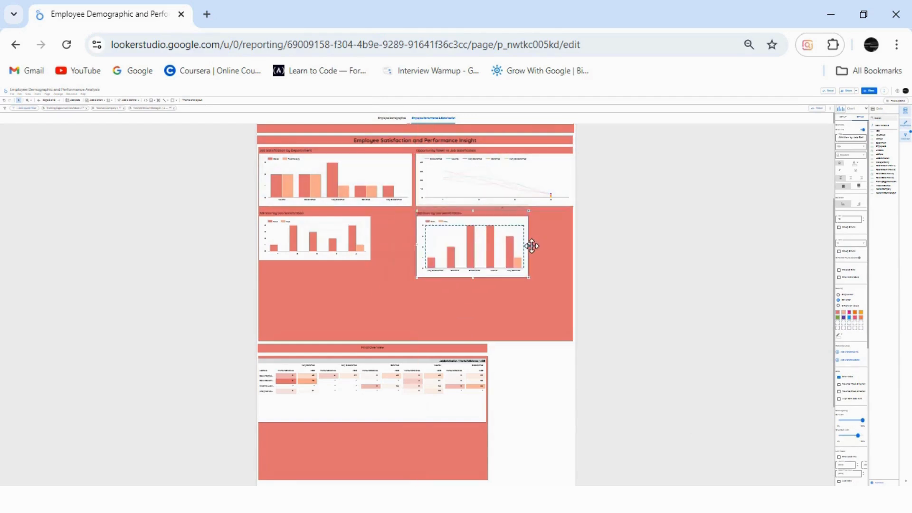
Widen both Attrition by Job Satisfaction charts to match the charts above them and shorten the second one to the first one's height.
{"action": "left_click_drag", "start_coordinate": [529, 245], "coordinate": [575, 246]}
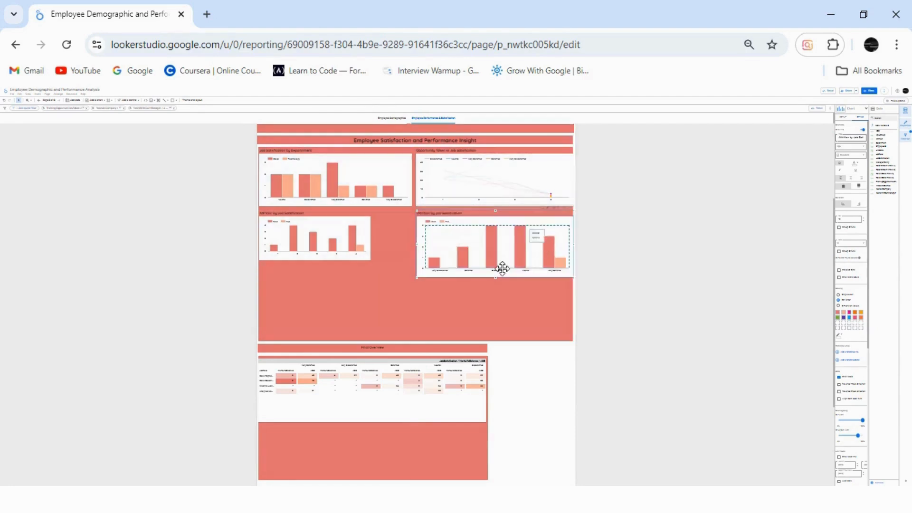
{"action": "left_click_drag", "start_coordinate": [495, 279], "coordinate": [495, 262]}
{"action": "left_click", "coordinate": [368, 235]}
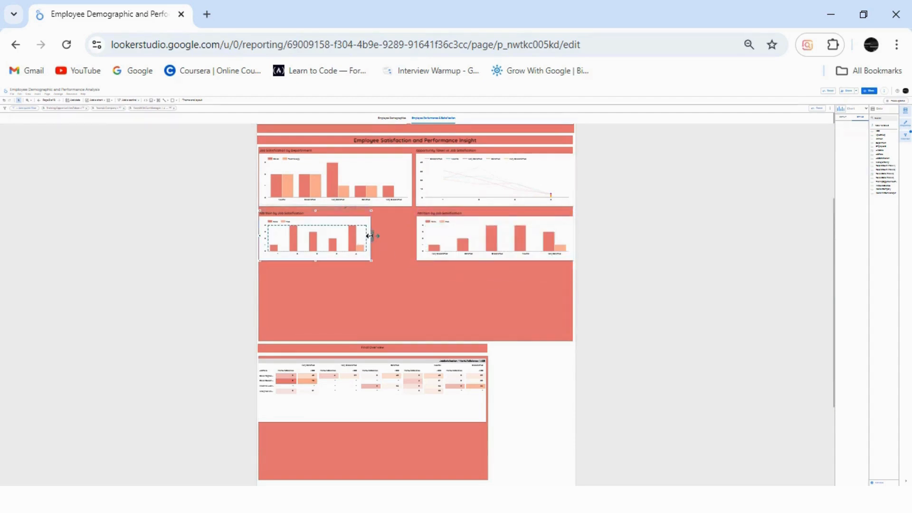
{"action": "left_click_drag", "start_coordinate": [369, 236], "coordinate": [412, 231]}
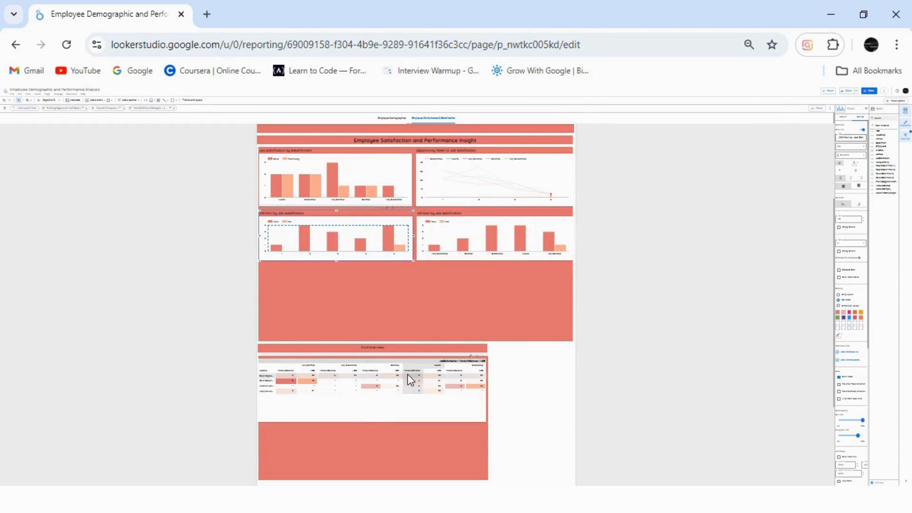
Shorten the red background behind the Employee Satisfaction and Performance Insight charts and move the Final Overview section up beneath it.
{"action": "left_click", "coordinate": [420, 312]}
{"action": "left_click_drag", "start_coordinate": [416, 342], "coordinate": [408, 266]}
{"action": "left_click_drag", "start_coordinate": [380, 387], "coordinate": [406, 362]}
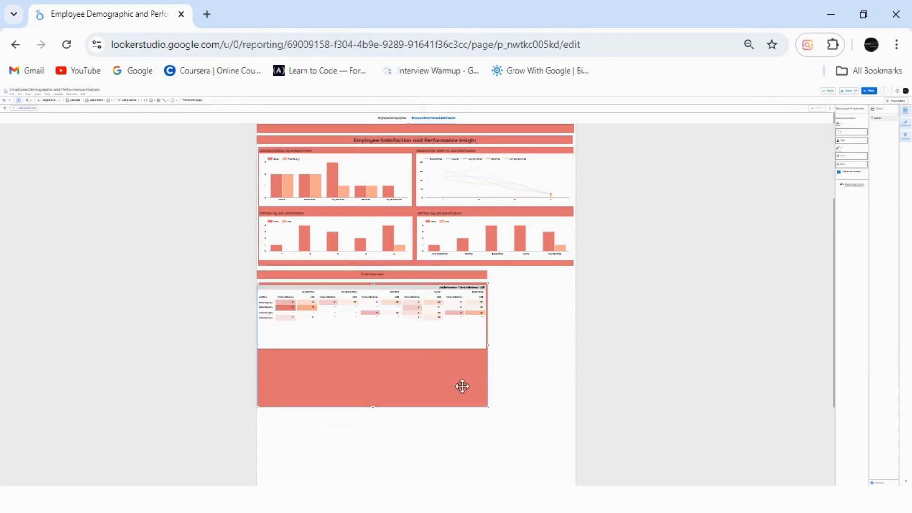
Widen the Final Overview section's red background and its title banner to the canvas width.
{"action": "left_click_drag", "start_coordinate": [490, 345], "coordinate": [577, 345]}
{"action": "left_click", "coordinate": [474, 272]}
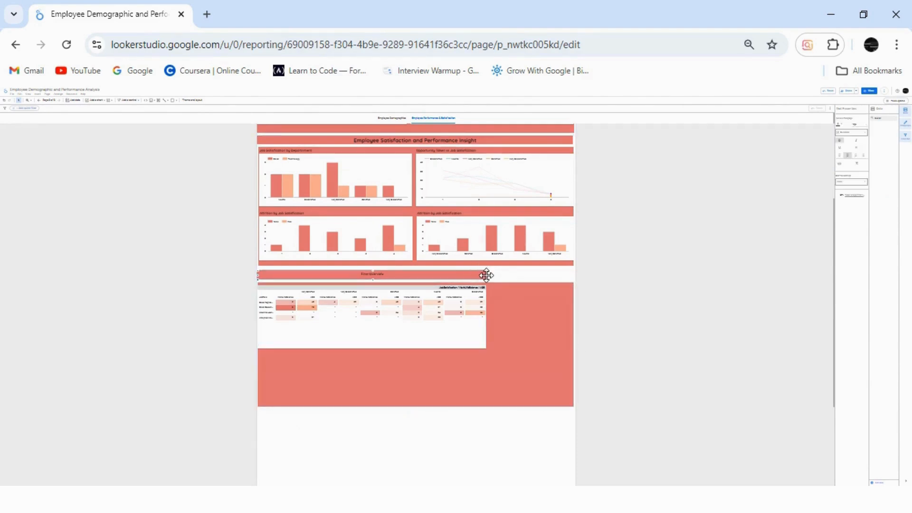
{"action": "left_click_drag", "start_coordinate": [489, 275], "coordinate": [496, 276]}
{"action": "left_click_drag", "start_coordinate": [558, 270], "coordinate": [574, 276]}
{"action": "left_click", "coordinate": [786, 271]}
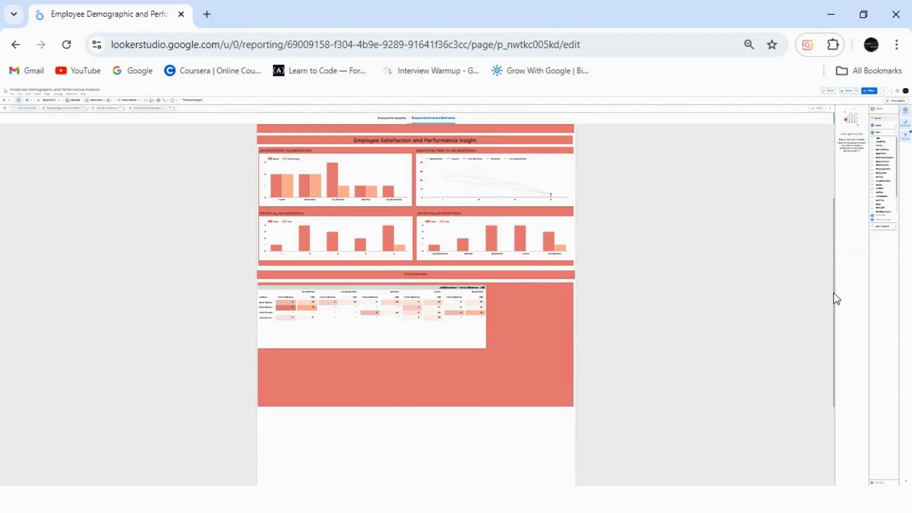
Move the two lowest Attrition by Job Satisfaction charts up into the Final Overview section and narrow its pivot table to make room.
{"action": "left_click_drag", "start_coordinate": [836, 299], "coordinate": [824, 349]}
{"action": "left_click_drag", "start_coordinate": [407, 454], "coordinate": [485, 319]}
{"action": "left_click", "coordinate": [481, 250]}
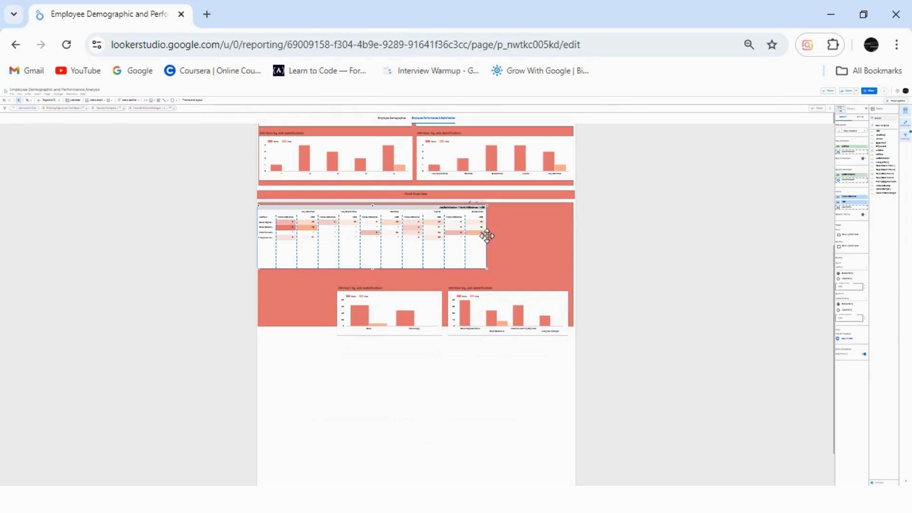
{"action": "left_click_drag", "start_coordinate": [486, 237], "coordinate": [470, 236]}
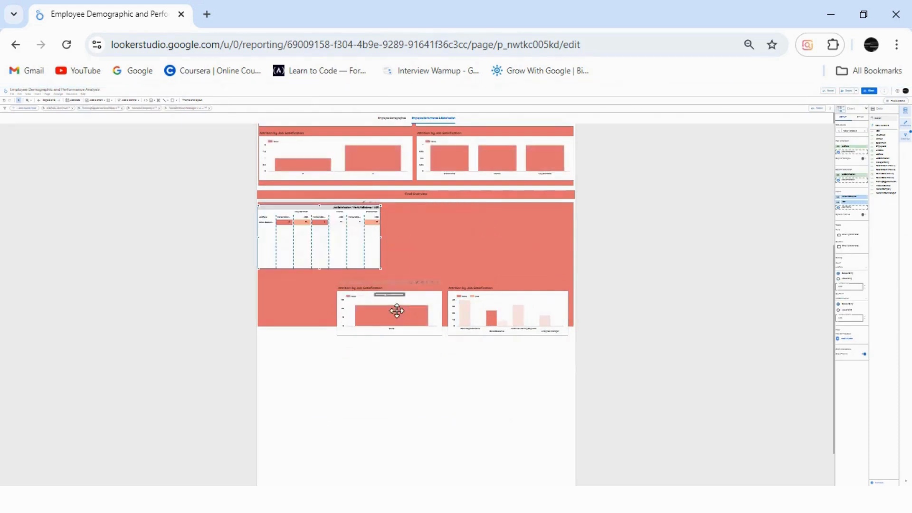
Place the two Final Overview bar charts side by side next to the pivot table and narrow them to fit the red background.
{"action": "left_click", "coordinate": [409, 294]}
{"action": "left_click_drag", "start_coordinate": [409, 294], "coordinate": [443, 228]}
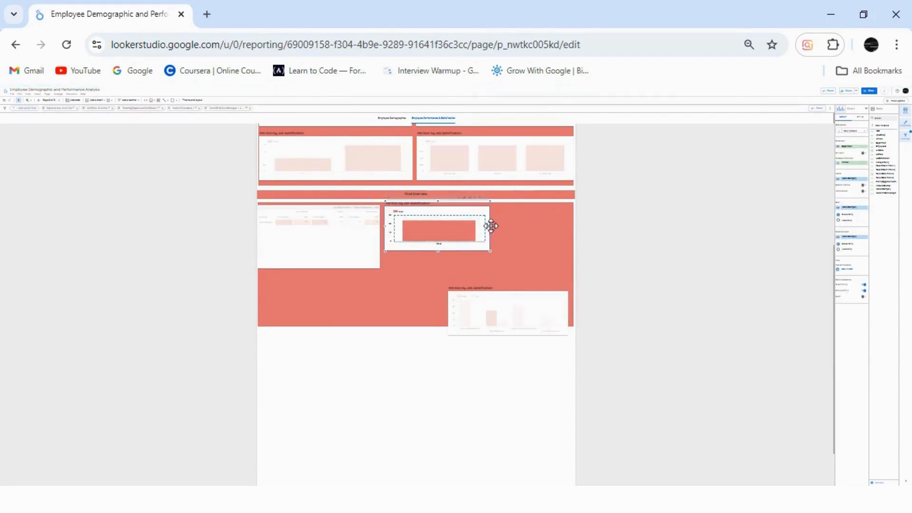
{"action": "left_click_drag", "start_coordinate": [491, 225], "coordinate": [473, 226]}
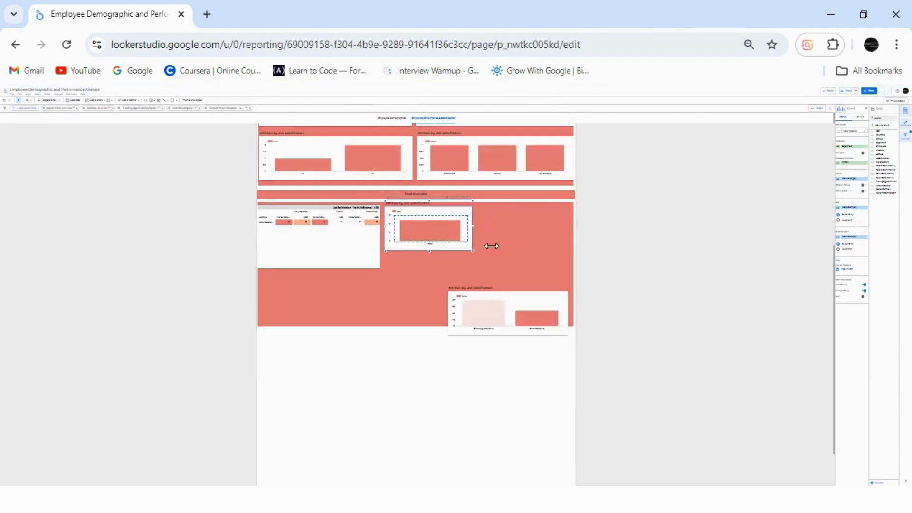
{"action": "left_click_drag", "start_coordinate": [517, 310], "coordinate": [545, 221]}
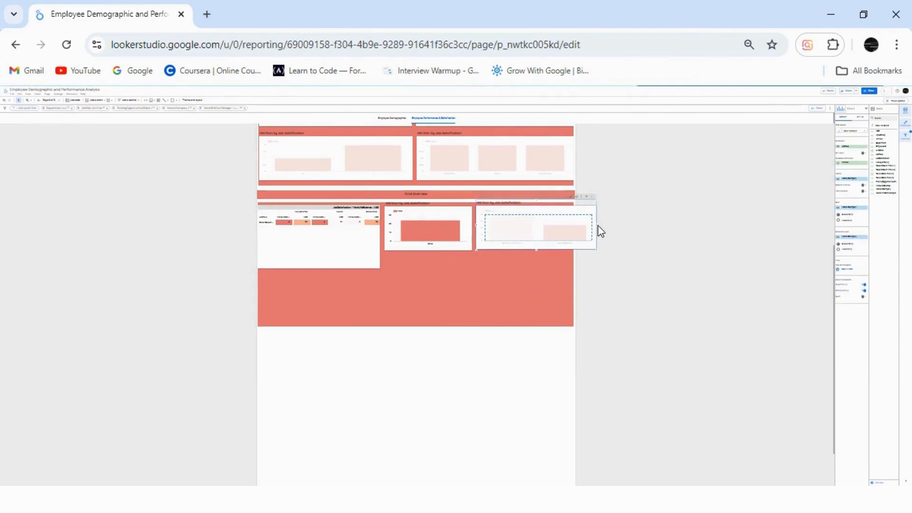
{"action": "left_click_drag", "start_coordinate": [597, 224], "coordinate": [574, 224]}
Shorten the Final Overview pivot table to about the bar charts' height and trim the red background to just below them.
{"action": "left_click", "coordinate": [339, 262]}
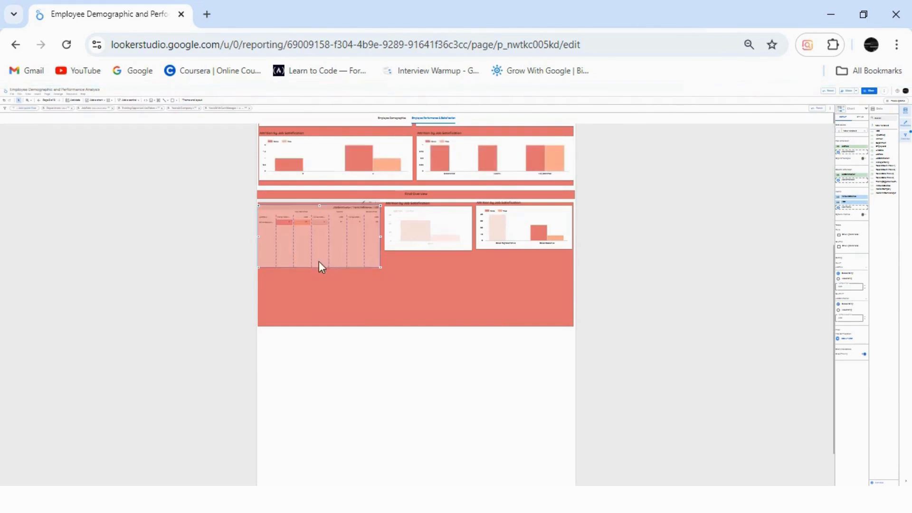
{"action": "left_click_drag", "start_coordinate": [319, 267], "coordinate": [318, 251]}
{"action": "left_click", "coordinate": [450, 299]}
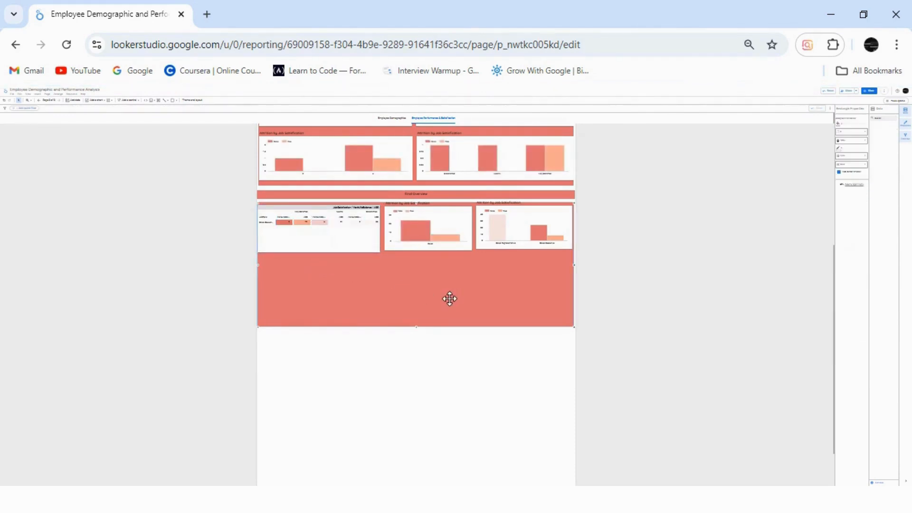
{"action": "left_click_drag", "start_coordinate": [417, 328], "coordinate": [413, 261]}
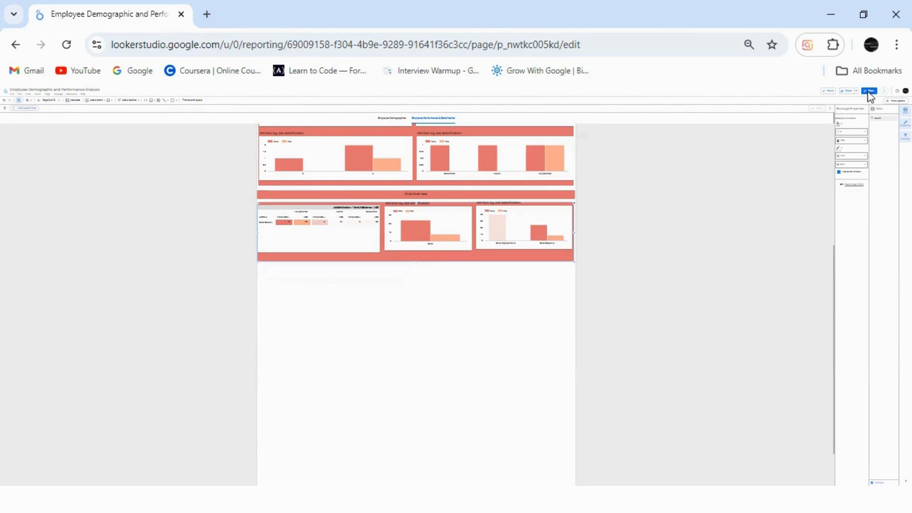
Enlarge the browser's page zoom to 67%.
{"action": "left_click", "coordinate": [897, 46]}
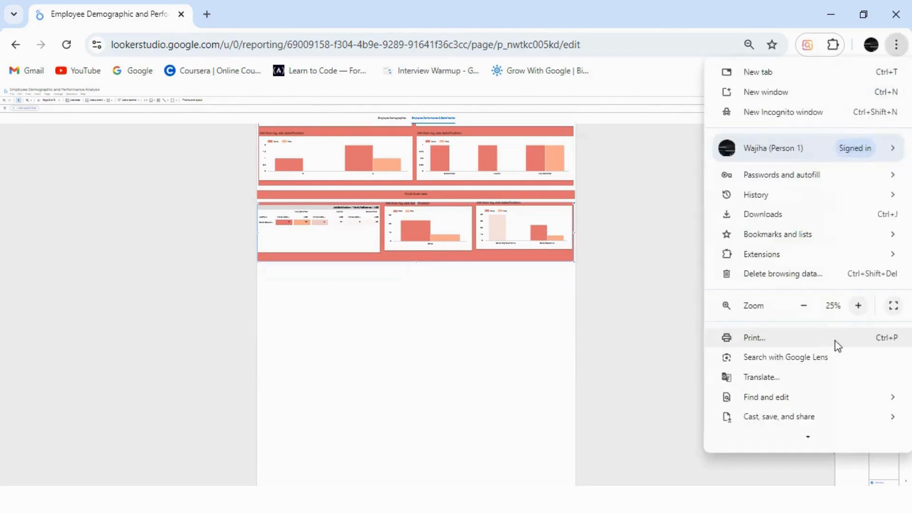
{"action": "left_click", "coordinate": [858, 306]}
{"action": "left_click", "coordinate": [858, 306]}
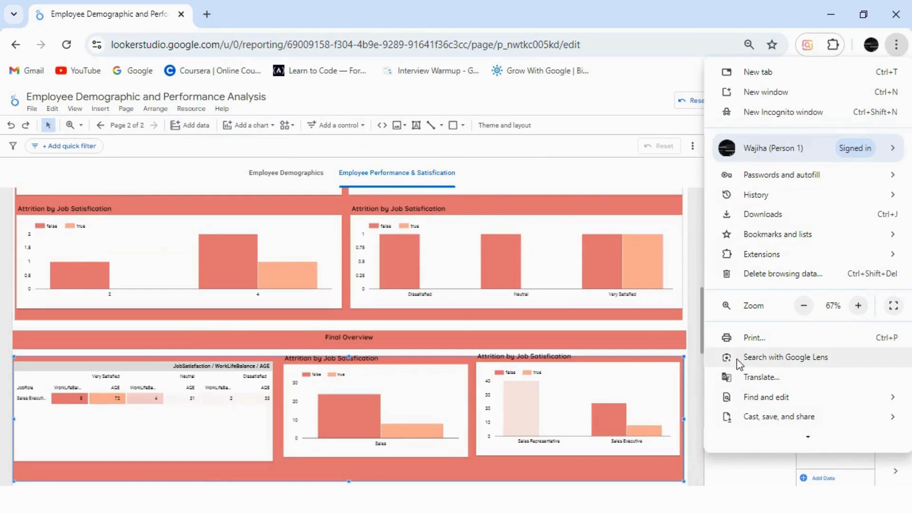
{"action": "left_click", "coordinate": [694, 343]}
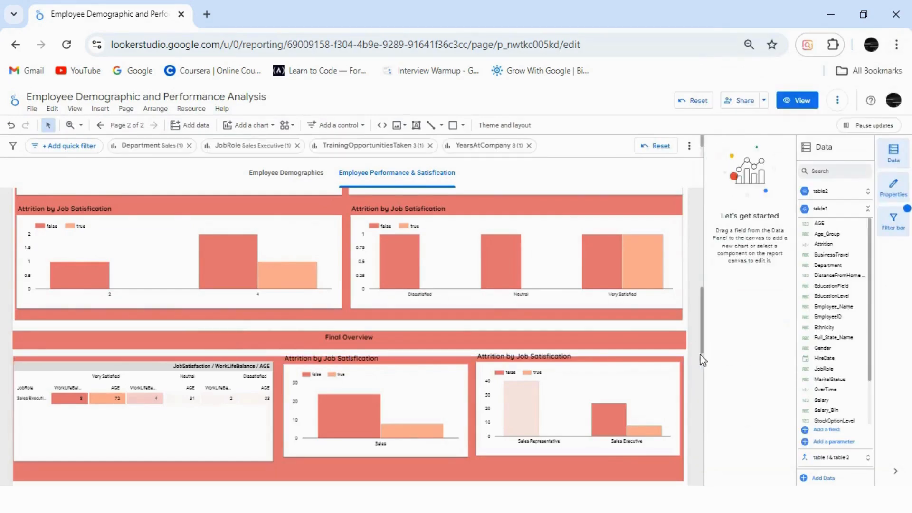
Remove the Department, JobRole, TrainingOpportunitiesTaken, YearsAtCompany and YearsWithCurrManager filters from the report page.
{"action": "left_click_drag", "start_coordinate": [701, 354], "coordinate": [697, 191]}
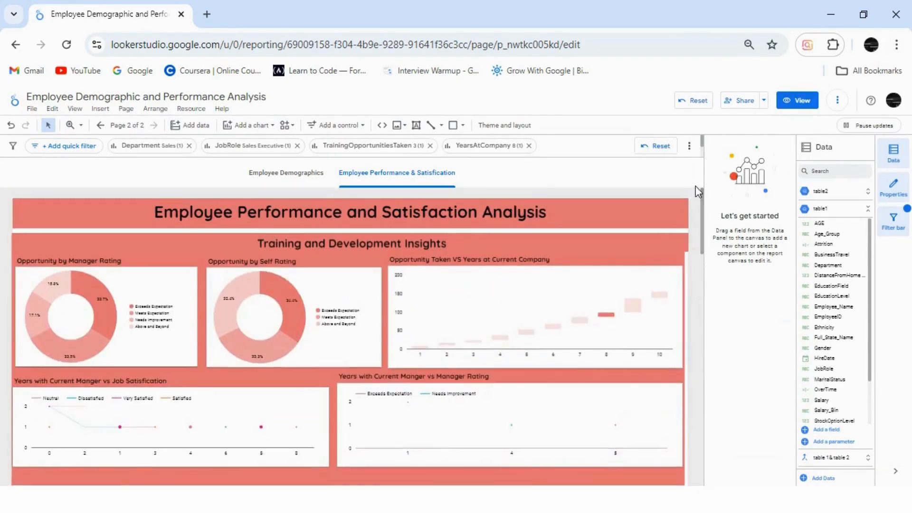
{"action": "left_click", "coordinate": [189, 145]}
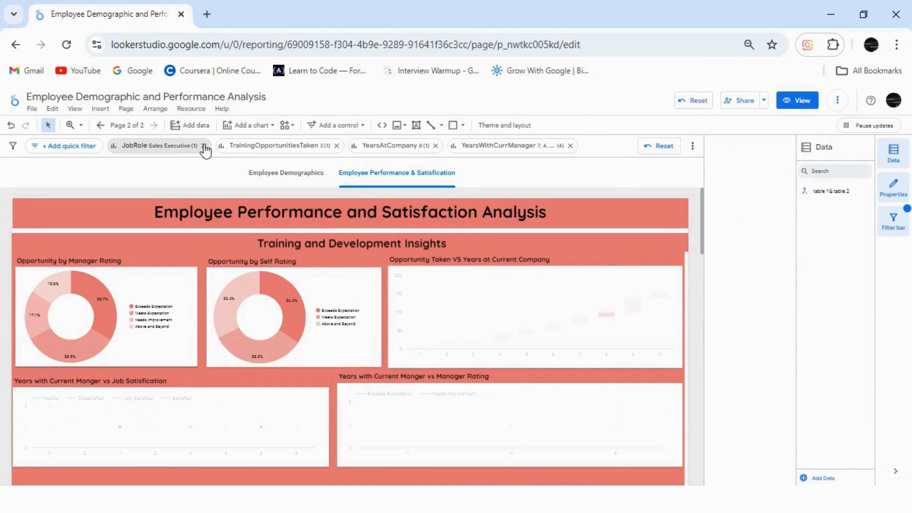
{"action": "left_click", "coordinate": [204, 146]}
{"action": "left_click", "coordinate": [229, 146]}
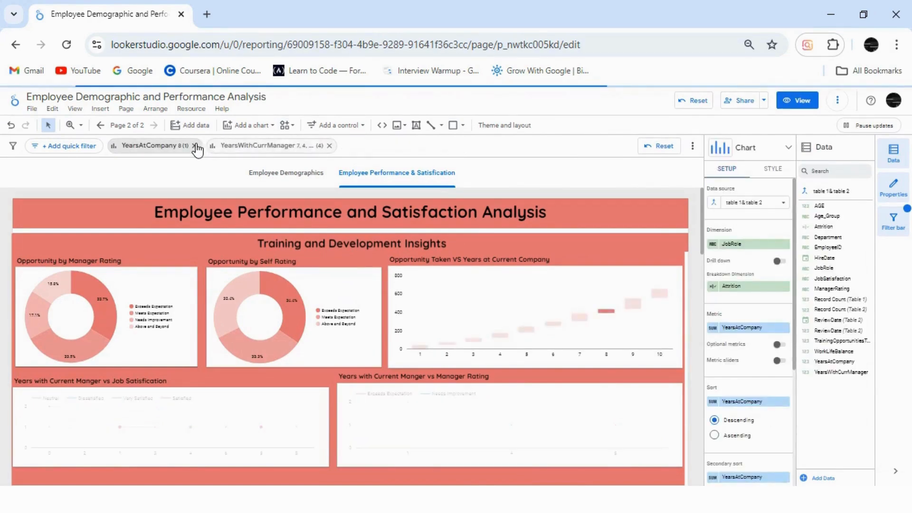
{"action": "left_click", "coordinate": [196, 147]}
{"action": "left_click", "coordinate": [230, 146]}
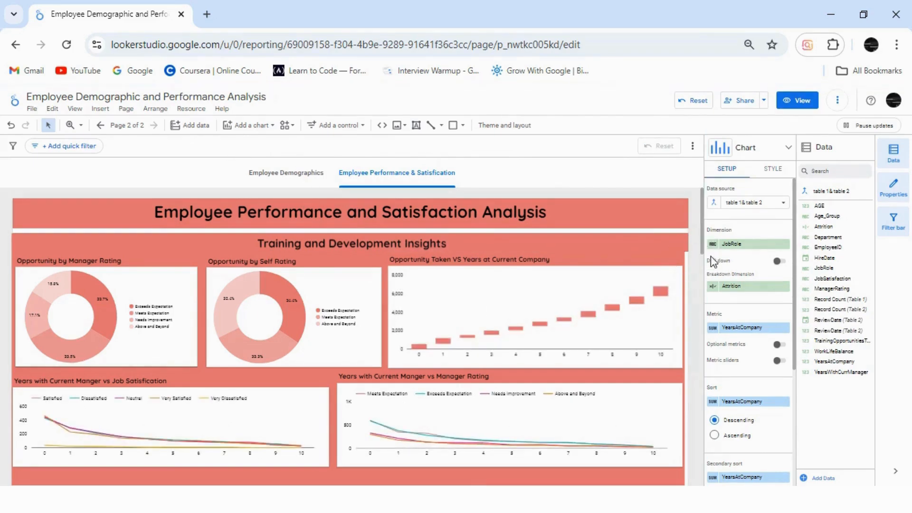
Shift the Opportunity Taken VS Years at Current Company chart slightly down and outward, and trim the red background behind the training charts.
{"action": "mouse_move", "coordinate": [702, 252]}
{"action": "left_mouse_down"}
{"action": "mouse_move", "coordinate": [704, 294]}
{"action": "mouse_move", "coordinate": [704, 251]}
{"action": "left_mouse_up"}
{"action": "left_click_drag", "start_coordinate": [562, 272], "coordinate": [563, 281]}
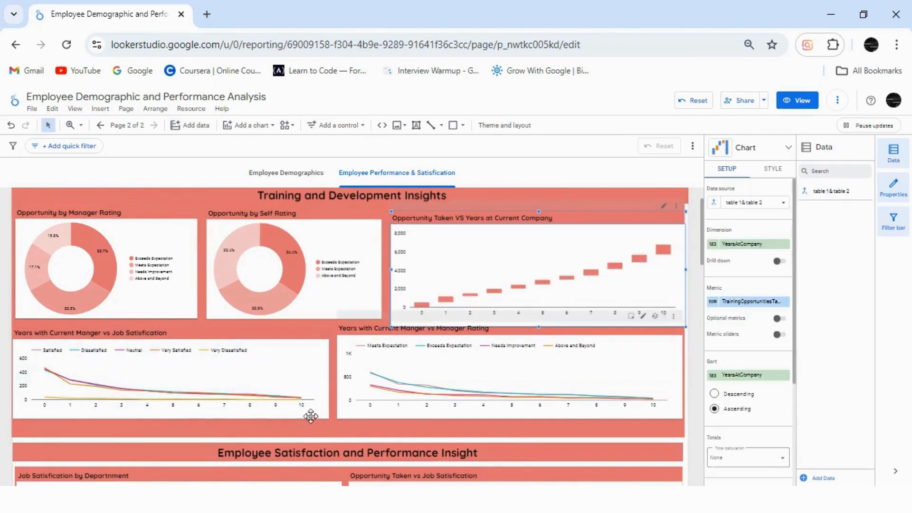
{"action": "mouse_move", "coordinate": [320, 431]}
{"action": "left_mouse_down"}
{"action": "mouse_move", "coordinate": [319, 447]}
{"action": "mouse_move", "coordinate": [348, 442]}
{"action": "mouse_move", "coordinate": [350, 431]}
{"action": "left_mouse_up"}
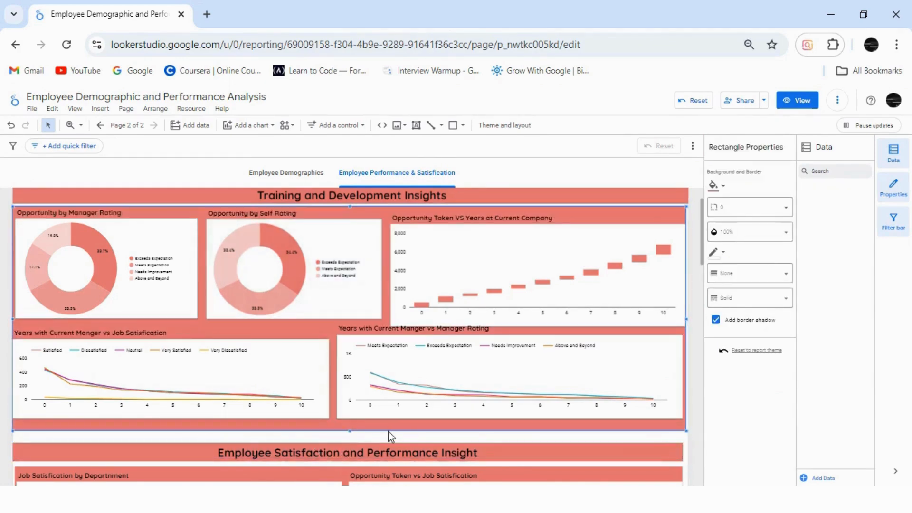
{"action": "left_click", "coordinate": [702, 360]}
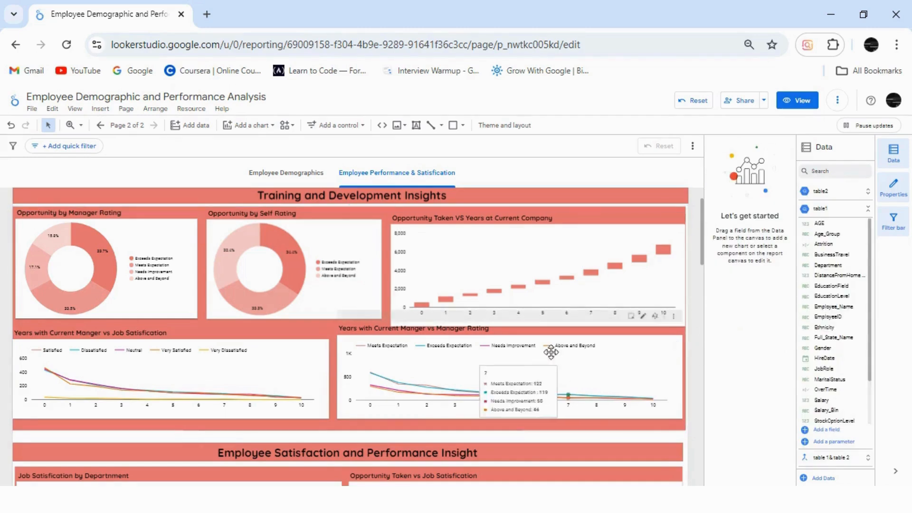
Shorten the Opportunity Taken VS Years at Current Company chart so its lower edge lines up with the neighbouring donut charts.
{"action": "left_click", "coordinate": [535, 283]}
{"action": "left_click_drag", "start_coordinate": [539, 327], "coordinate": [538, 320]}
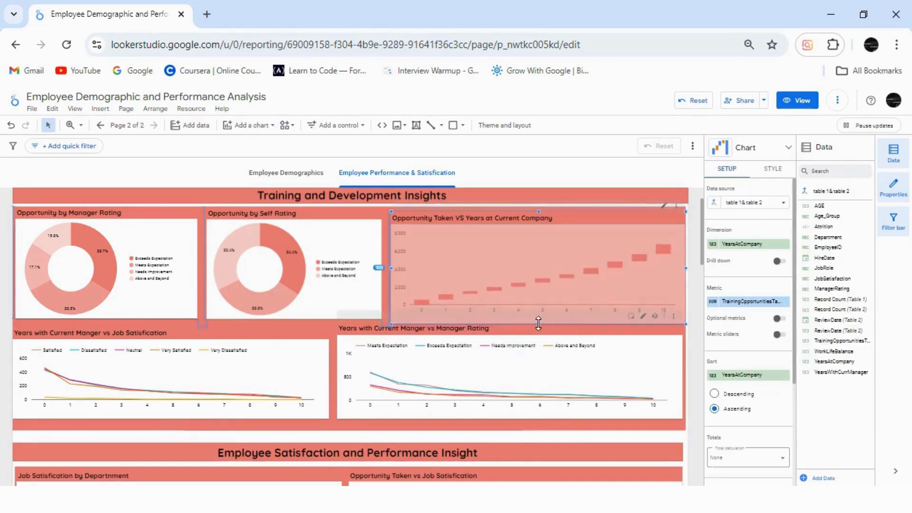
{"action": "left_click", "coordinate": [696, 384]}
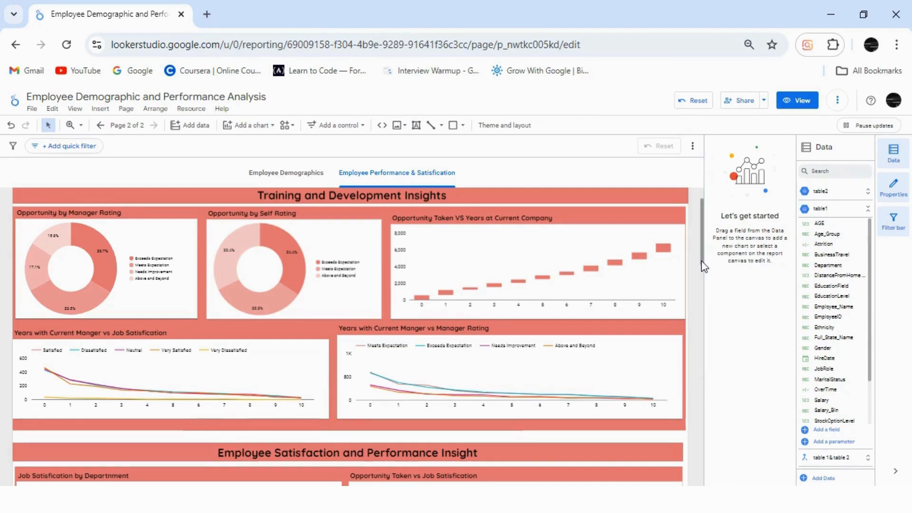
Examine the layout of the Attrition by Job Satisfaction charts and the Final Overview section.
{"action": "scroll", "coordinate": [701, 260], "scroll_direction": "up", "scroll_amount": 1}
{"action": "left_click_drag", "start_coordinate": [705, 240], "coordinate": [701, 330]}
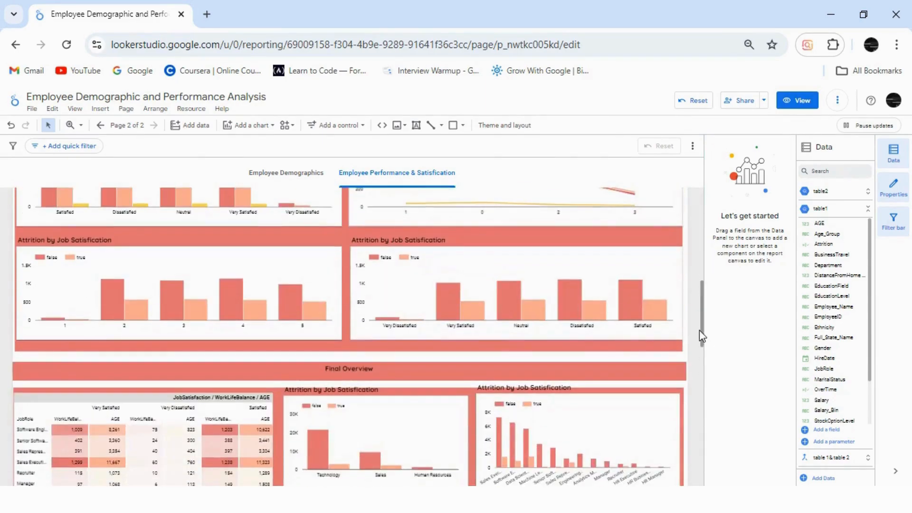